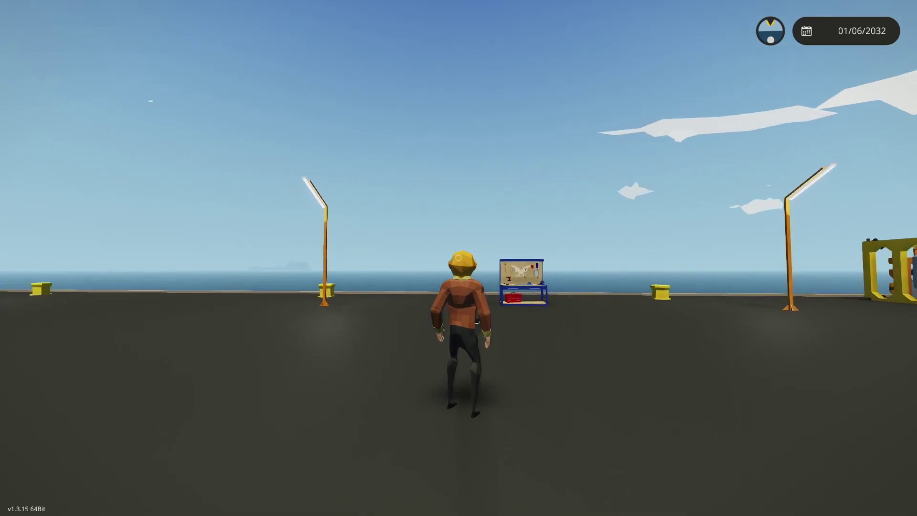
# - Examine the floating launch frame beside the dock, including its pontoons, crossbeam, small battery and red button
pyautogui.press('w')
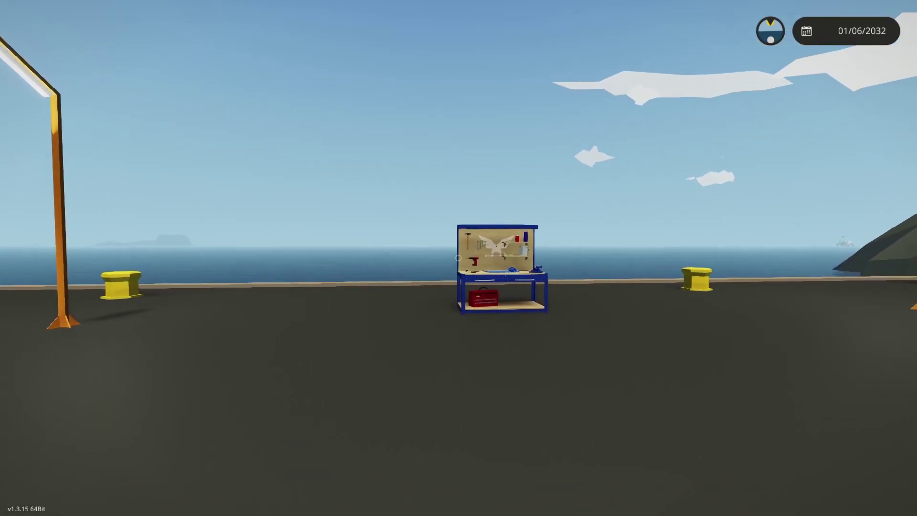
pyautogui.press('w')
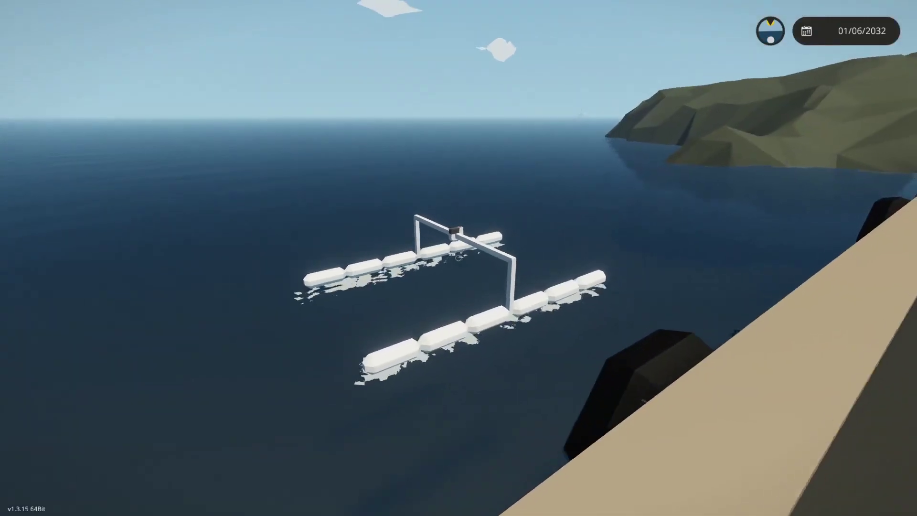
pyautogui.press('w')
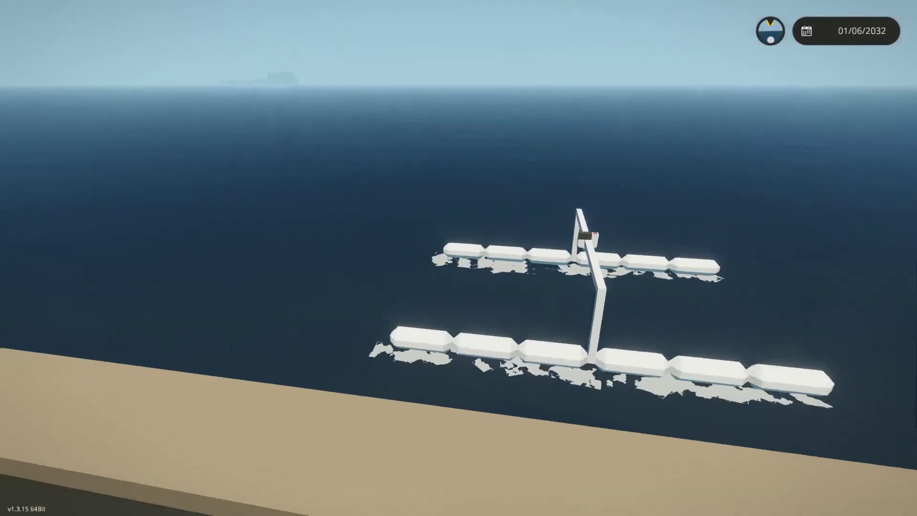
pyautogui.press('w')
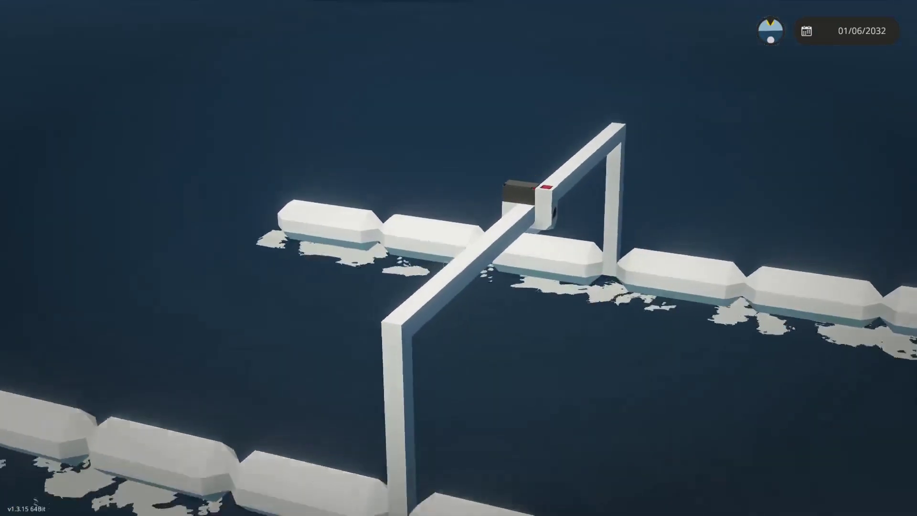
pyautogui.press('w')
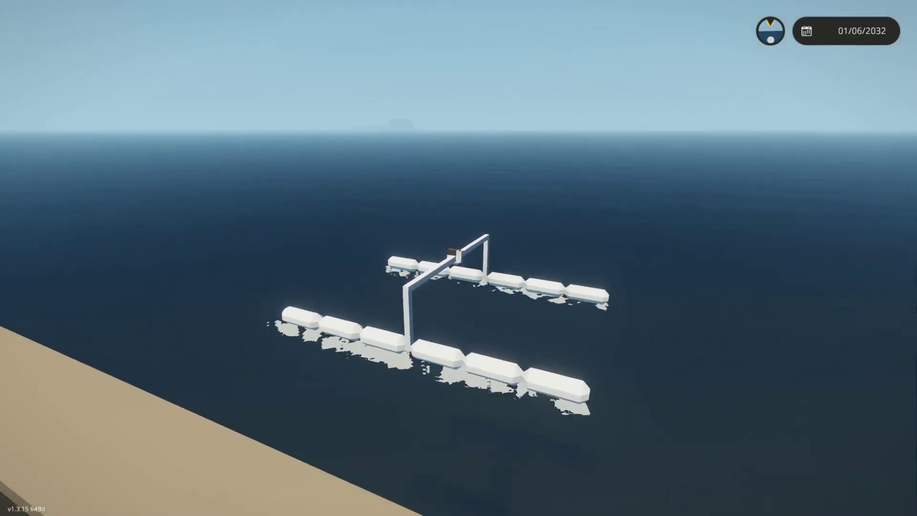
pyautogui.press('w')
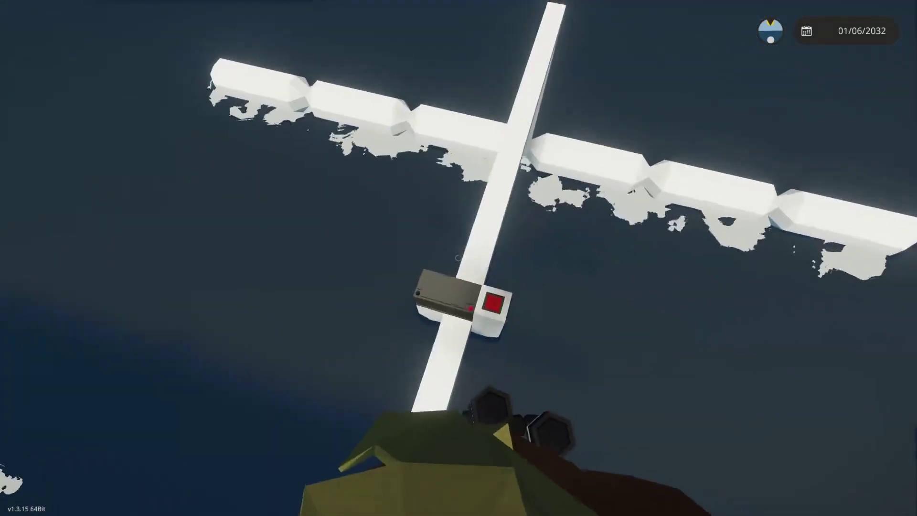
pyautogui.press('w')
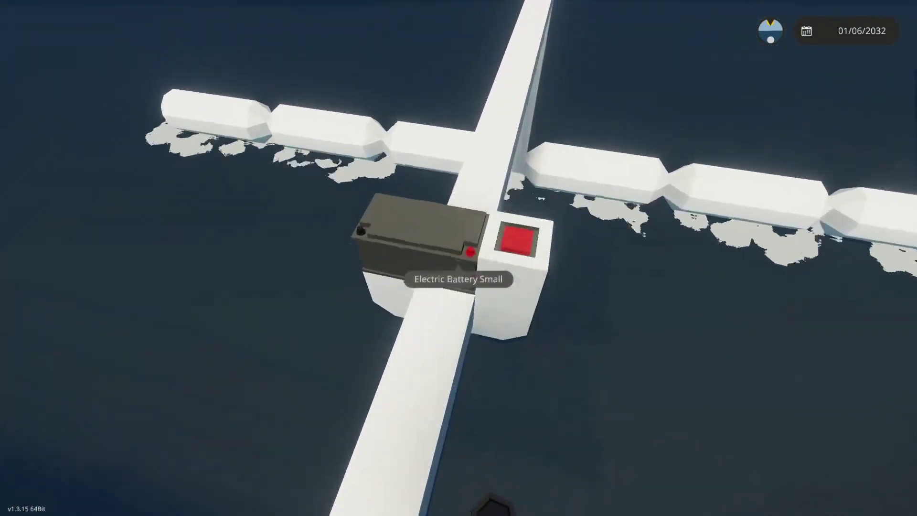
# - Search the component inventory for "hard" and place a connector component beneath the middle of the launch frame
pyautogui.press('q')
pyautogui.press('s')
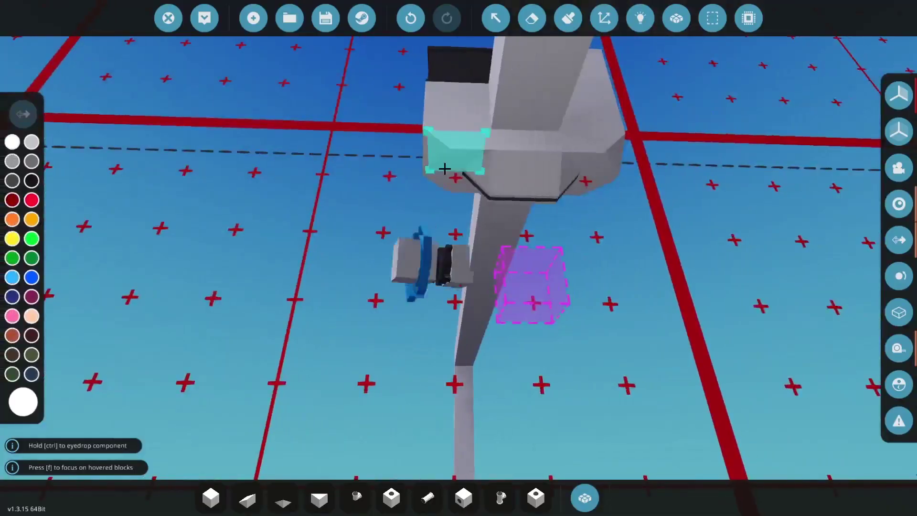
pyautogui.press('q')
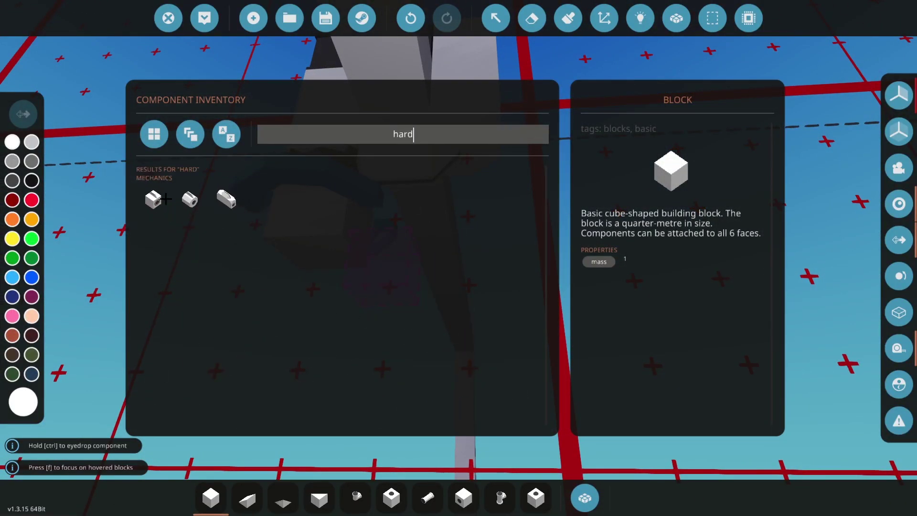
pyautogui.press('Escape')
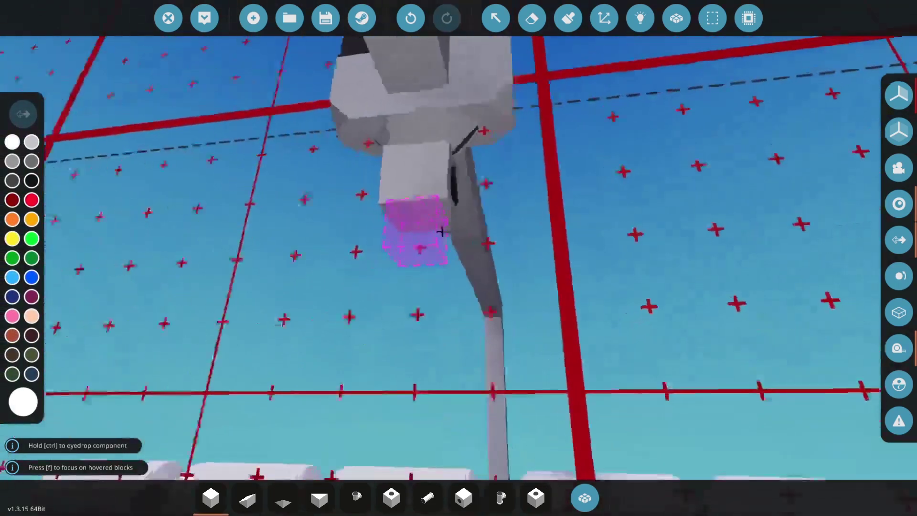
pyautogui.moveTo(418, 199)
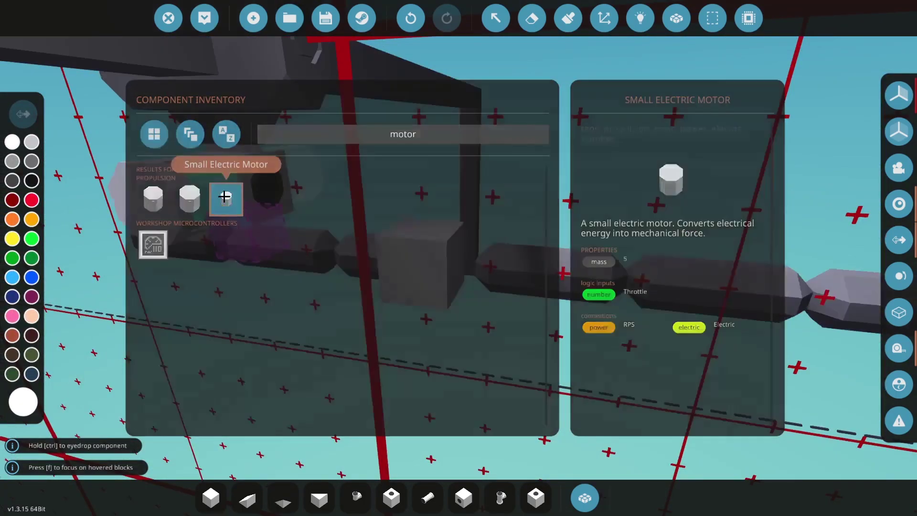
# - Place a Small Electric Motor behind the hanging connector and attach a gearbox to its power output
pyautogui.click(223, 199)
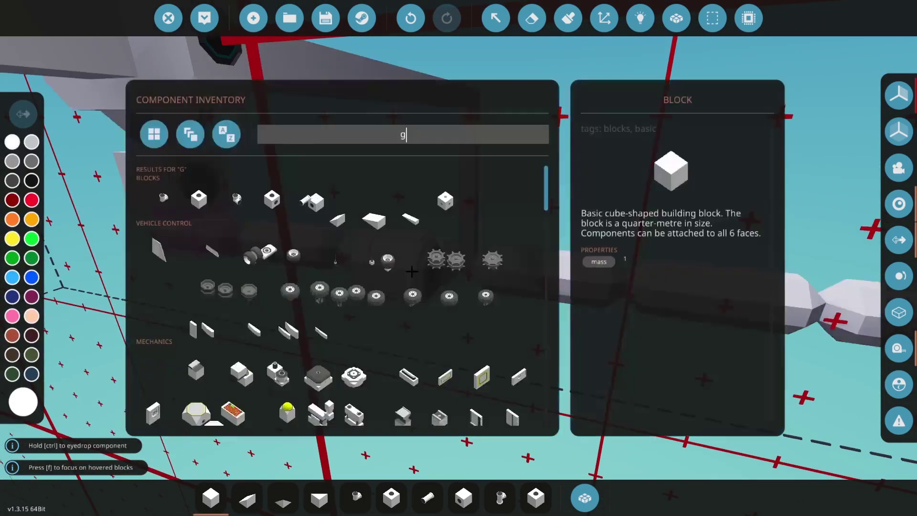
pyautogui.write('gear')
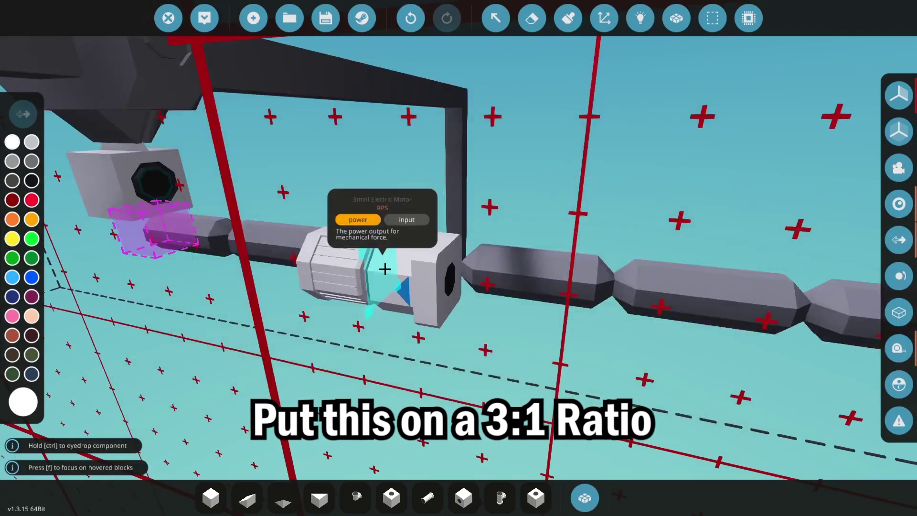
# - Attach a Small Propeller behind the gearbox and surround the tail section with fins
pyautogui.write('qprop')
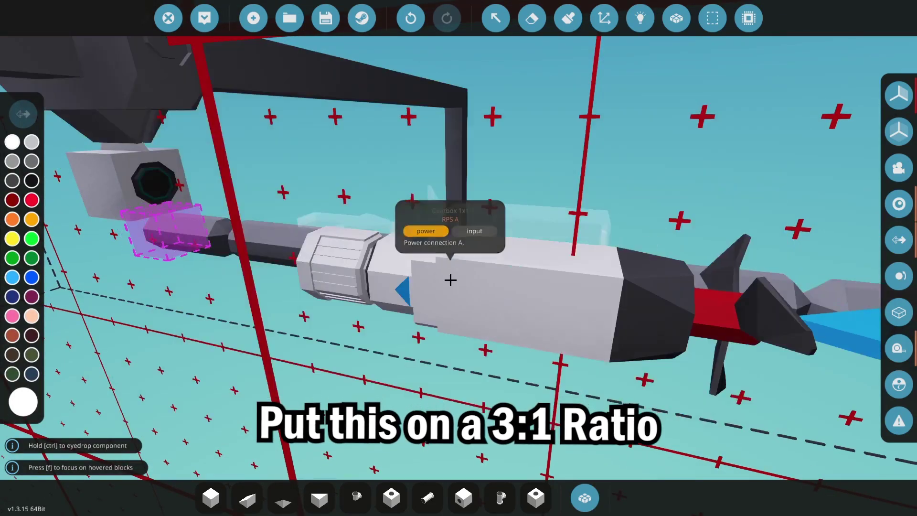
pyautogui.press('q')
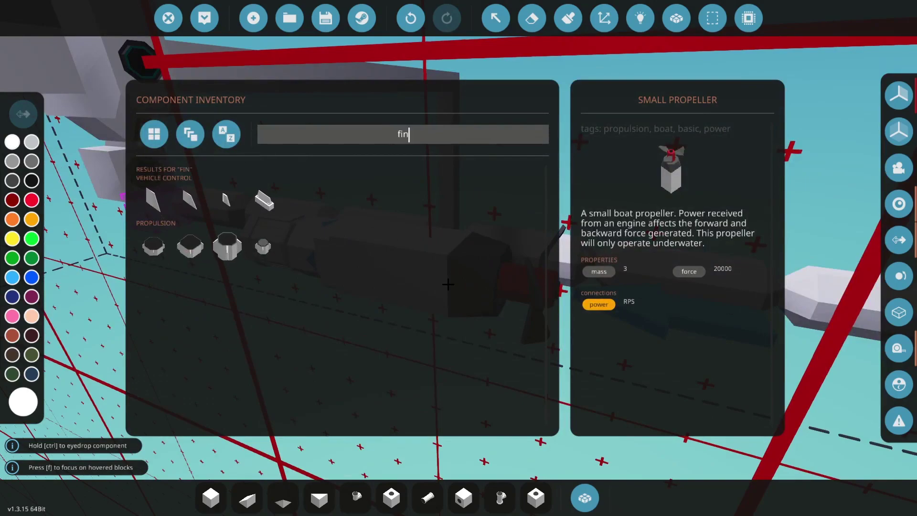
pyautogui.click(251, 206)
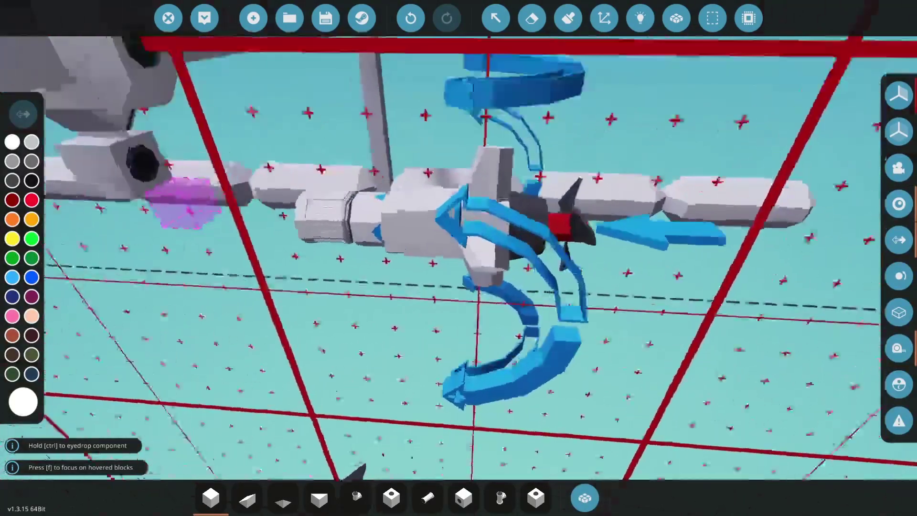
# - Place a small electric battery ahead of the motor, rotated to lie in line with the torpedo body
pyautogui.write('qba')
pyautogui.press('Escape')
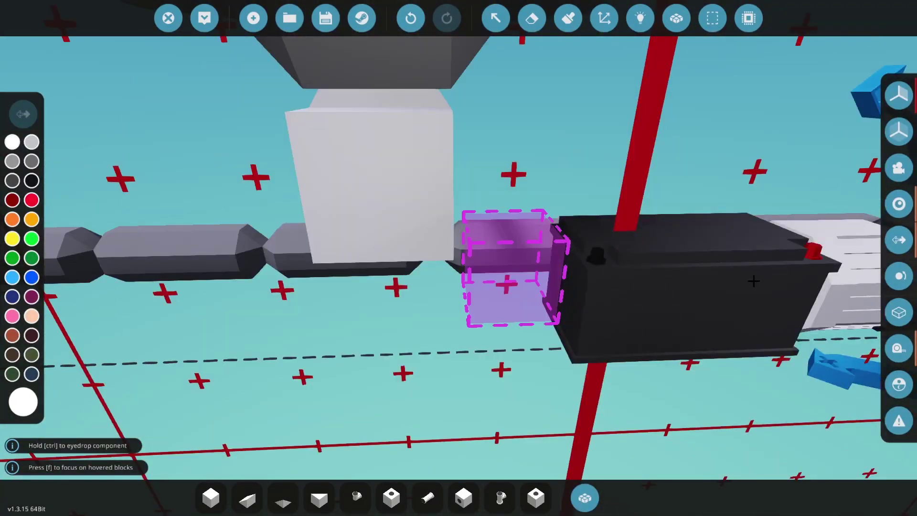
pyautogui.press('r')
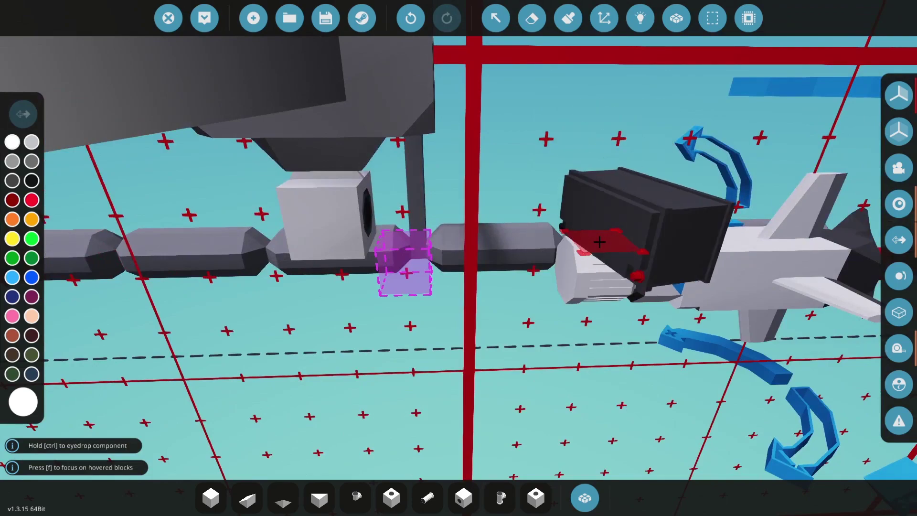
pyautogui.press('r')
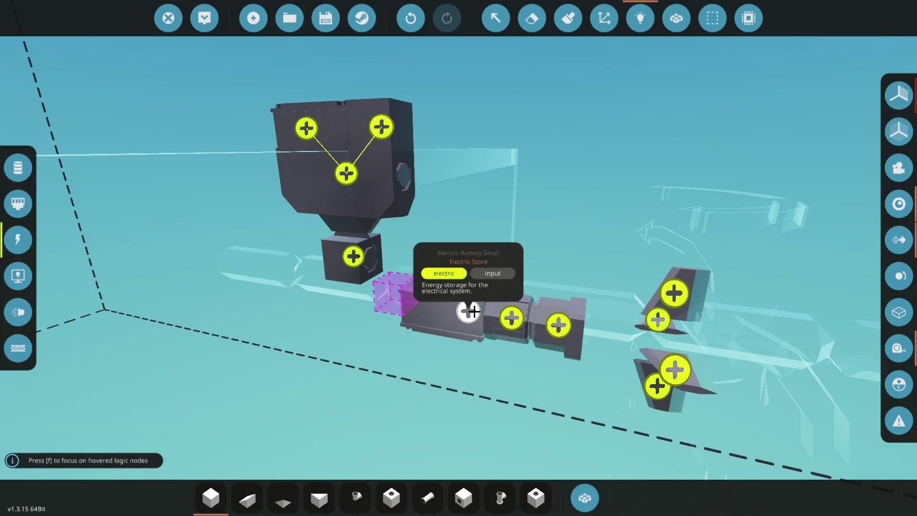
pyautogui.press('p')
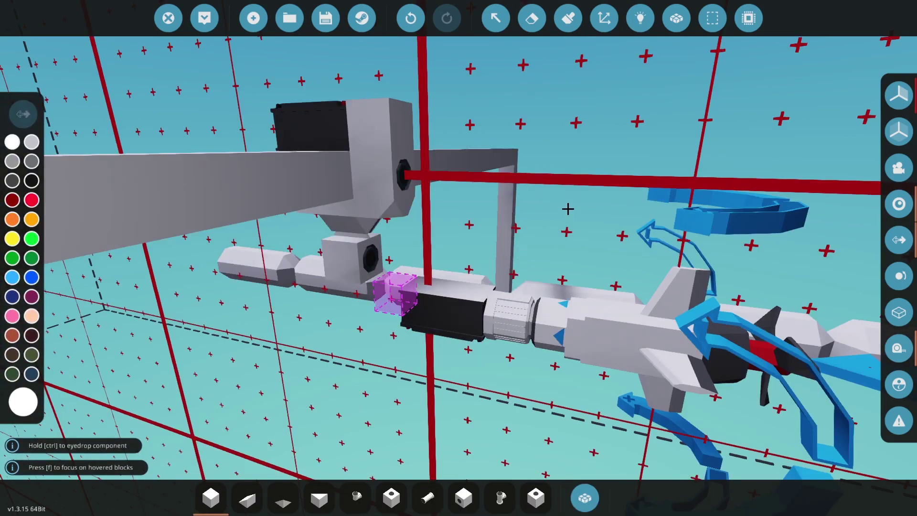
pyautogui.scroll(-5, 394, 294)
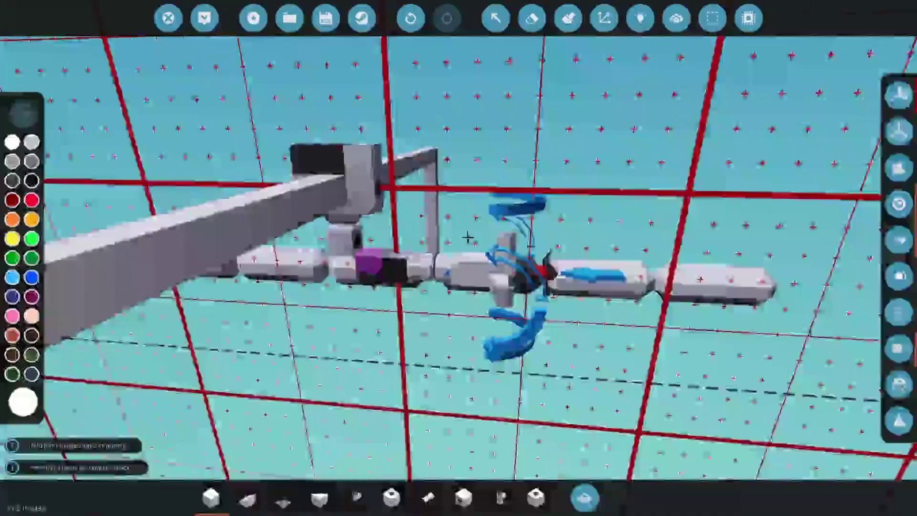
pyautogui.scroll(4, 541, 262)
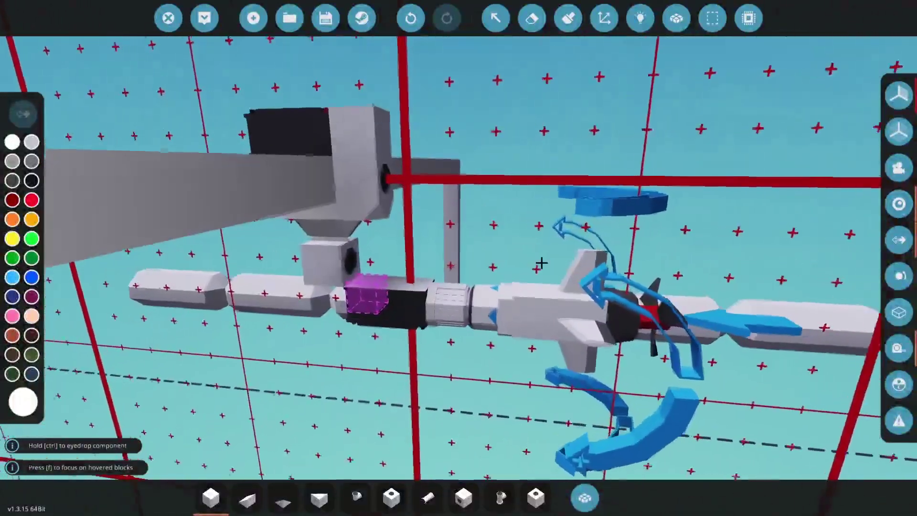
pyautogui.scroll(6, 541, 262)
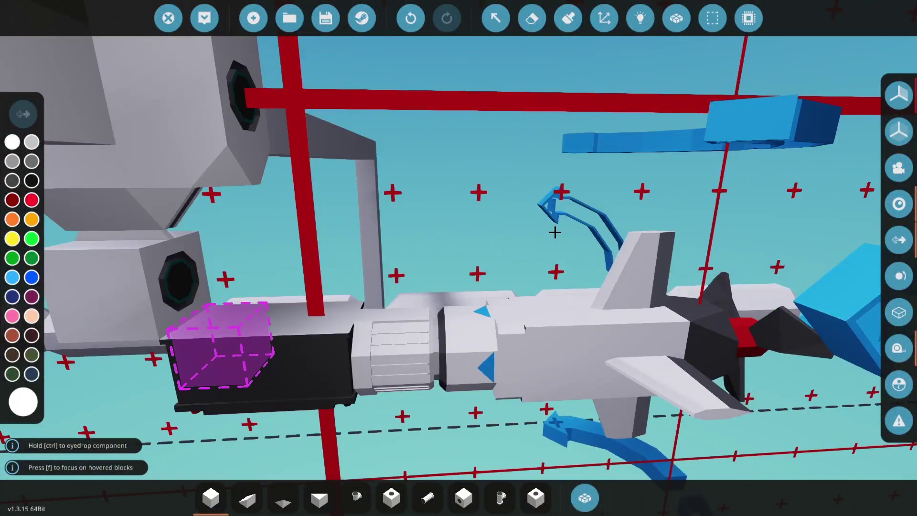
pyautogui.scroll(-5, 555, 232)
pyautogui.scroll(3, 717, 184)
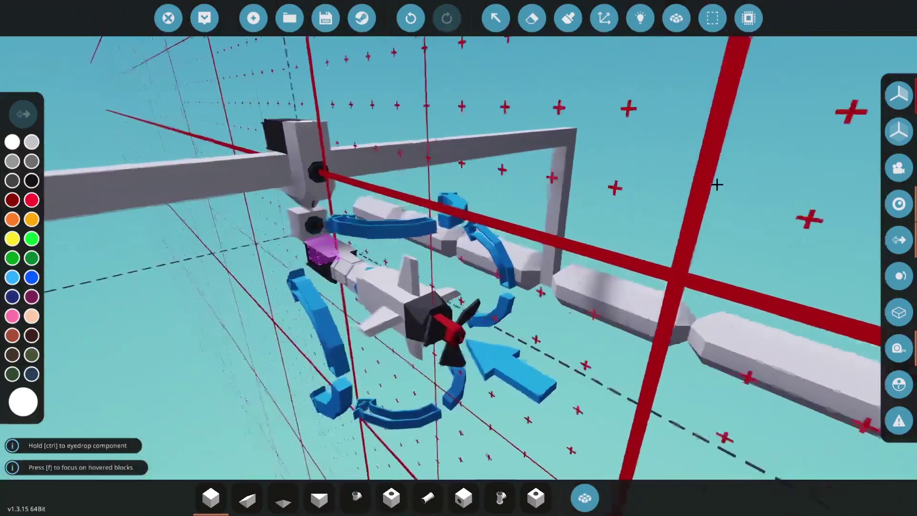
# - Place a tilt sensor facing forward at the front of the torpedo and add a component found by searching for "al"
pyautogui.press('q')
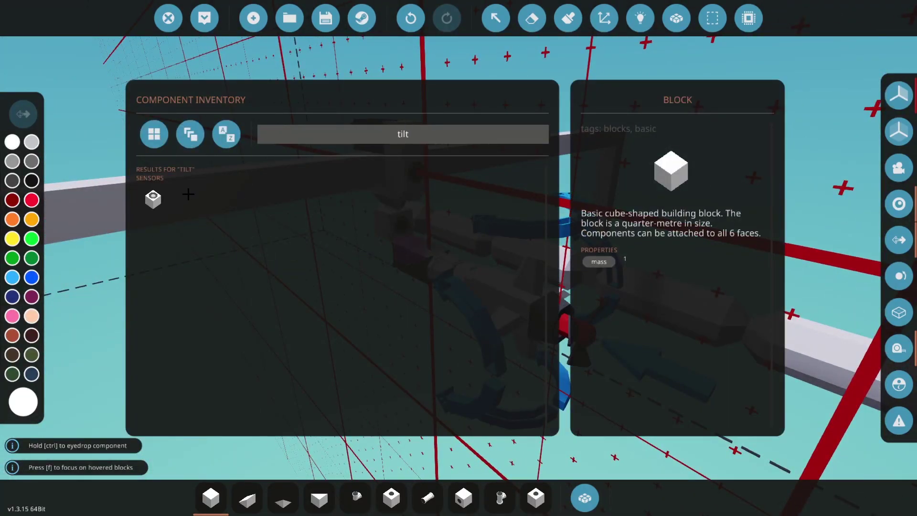
pyautogui.click(152, 199)
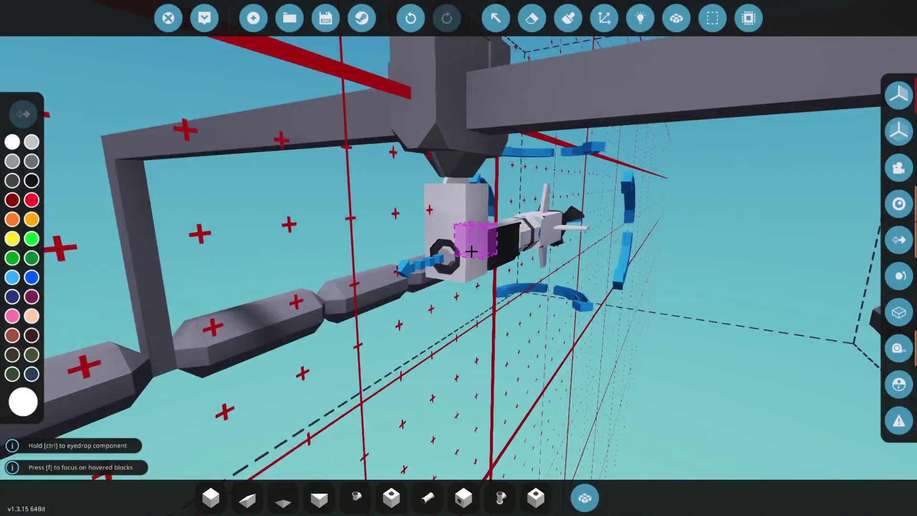
pyautogui.write('f')
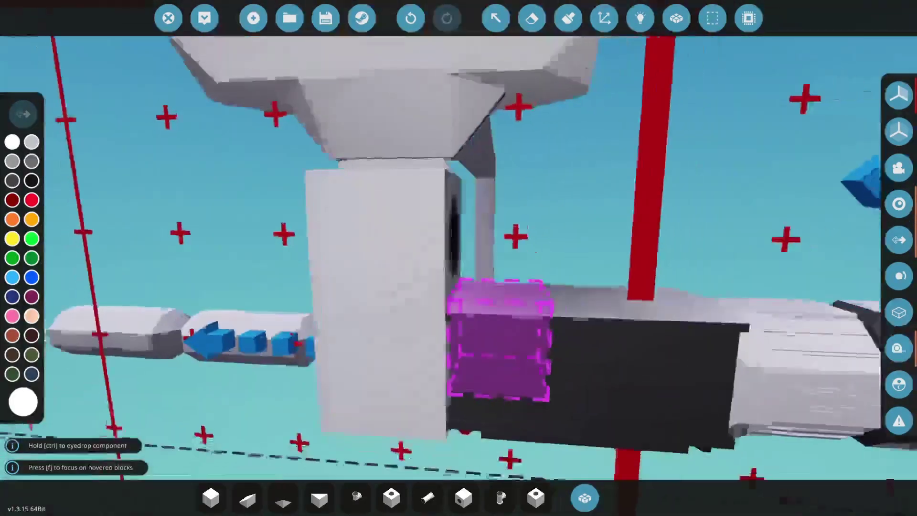
pyautogui.write('qal')
pyautogui.click(152, 199)
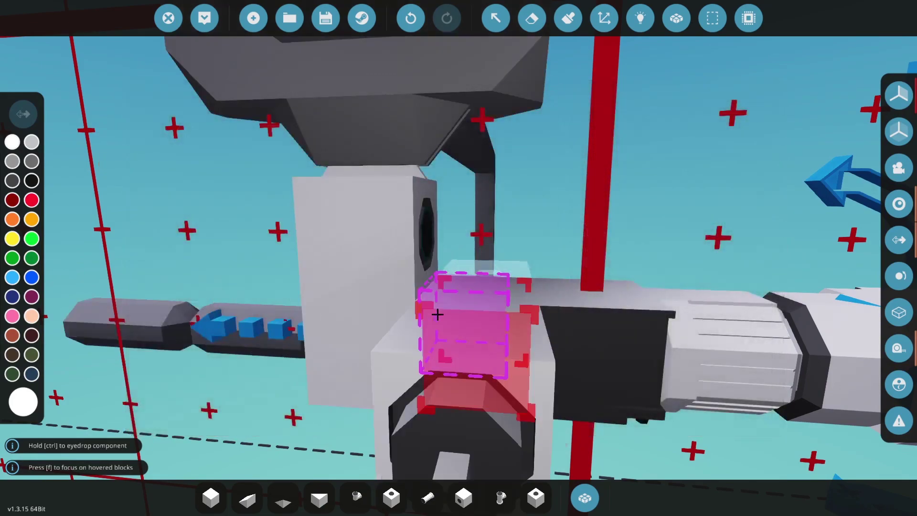
pyautogui.press('f')
# - Search the weapons for "war" and mount a cylindrical warhead in line at the front of the torpedo body
pyautogui.write('q')
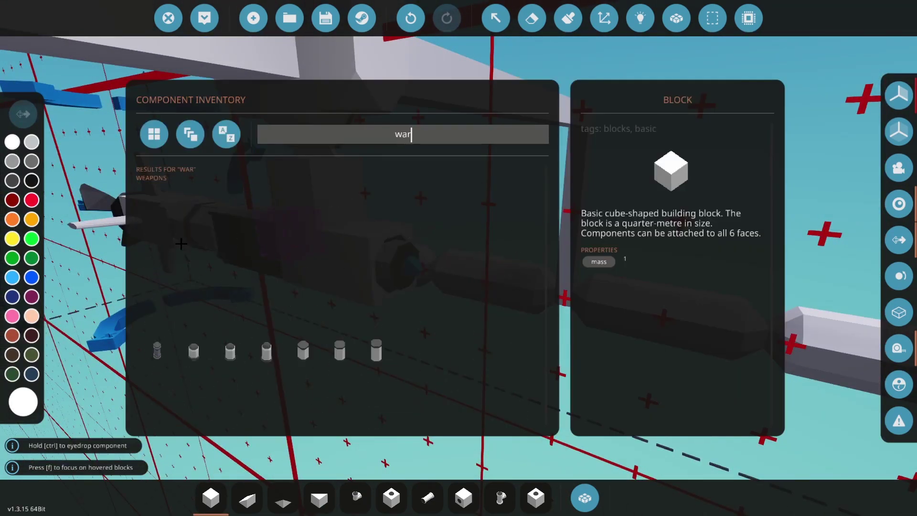
pyautogui.write('war')
pyautogui.click(371, 199)
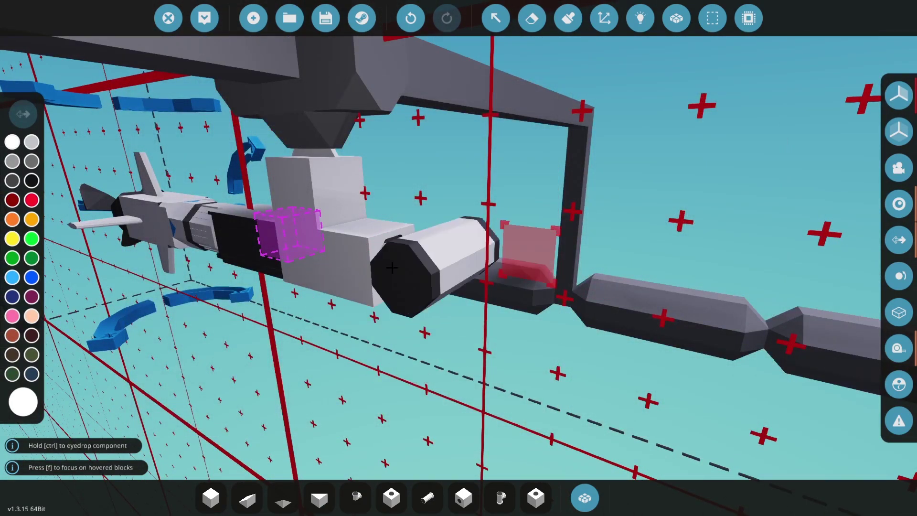
pyautogui.press('q')
pyautogui.press('q')
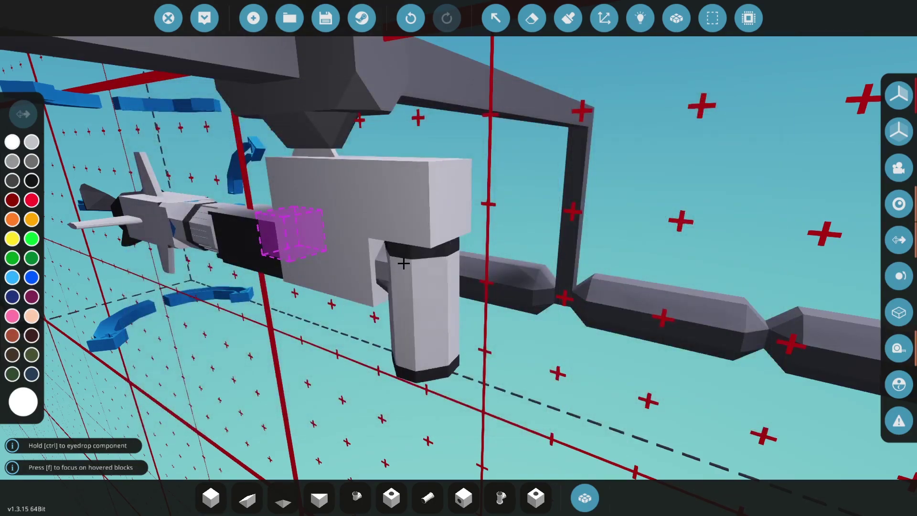
# - Search the inventory for "contac" and mount the contact component on the torpedo's nose, ahead of the warhead
pyautogui.write('fqcon')
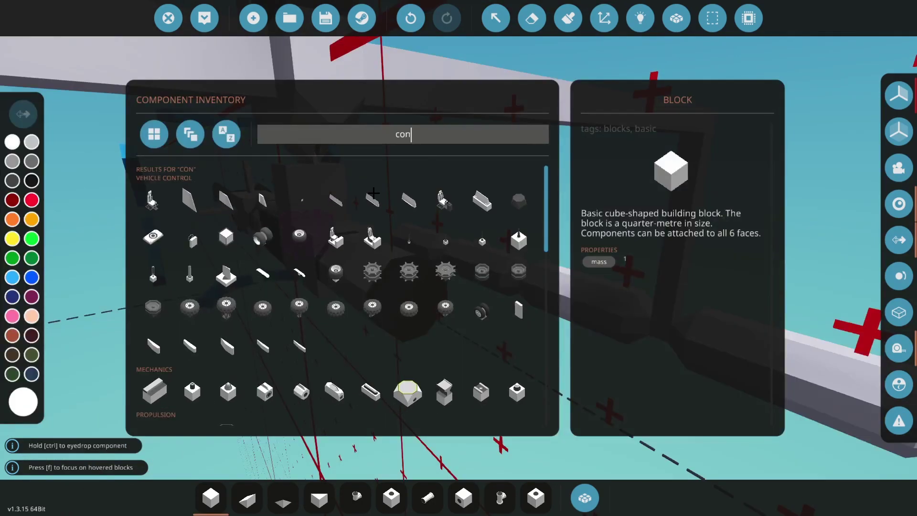
pyautogui.write('tac')
pyautogui.click(152, 194)
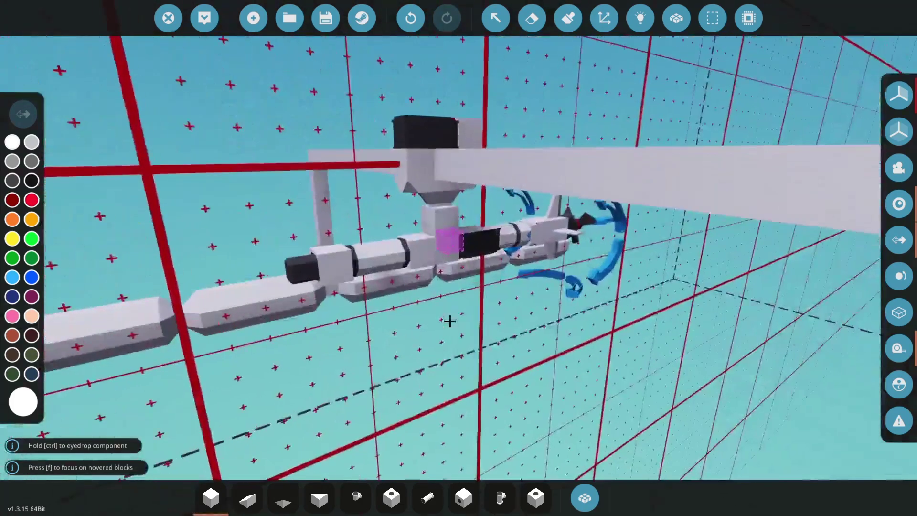
pyautogui.press('a')
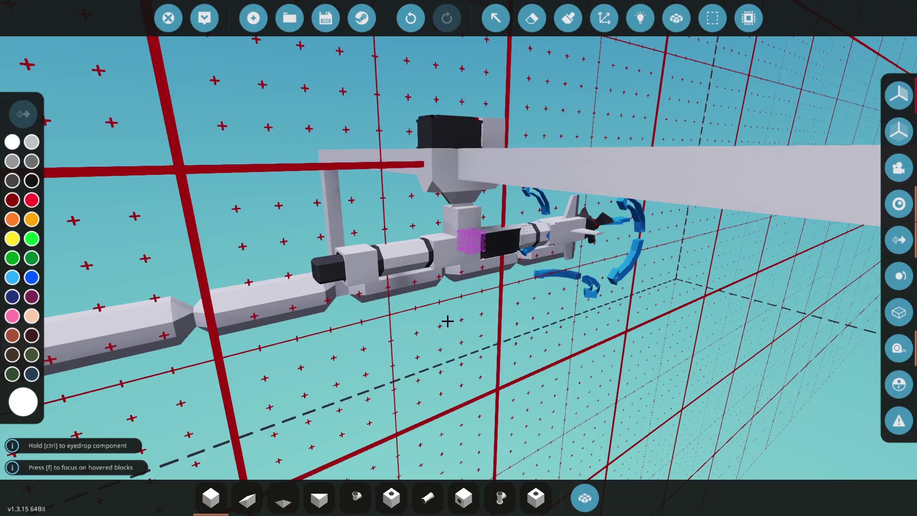
pyautogui.moveTo(447, 321); pyautogui.dragTo(474, 209)
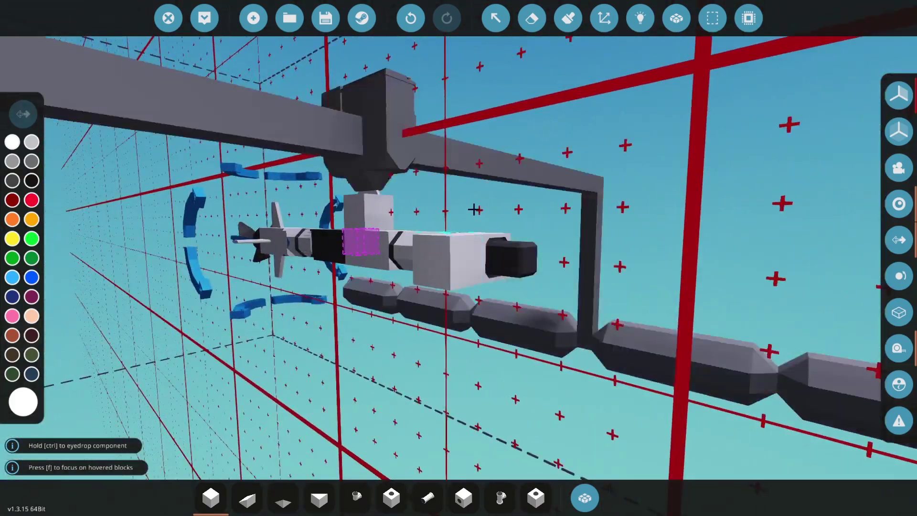
# - Check the warhead body's impact threshold setting and switch to the logic view
pyautogui.click(495, 17)
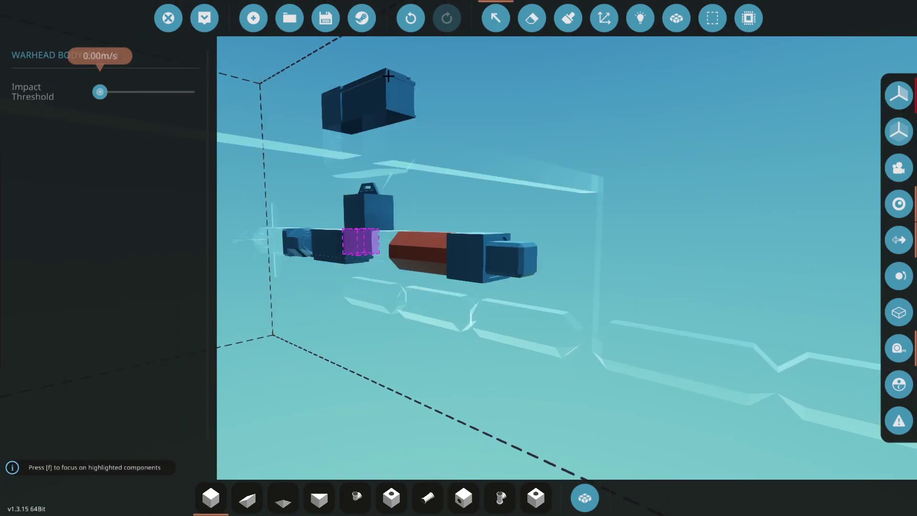
pyautogui.click(640, 18)
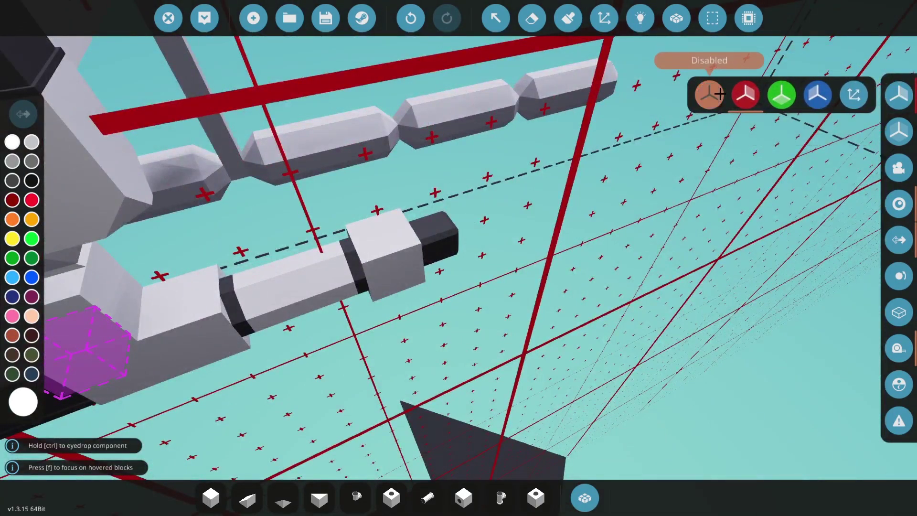
# - Build wedge cladding around the torpedo's nose and lower body, mirrored across the red X plane
pyautogui.click(709, 95)
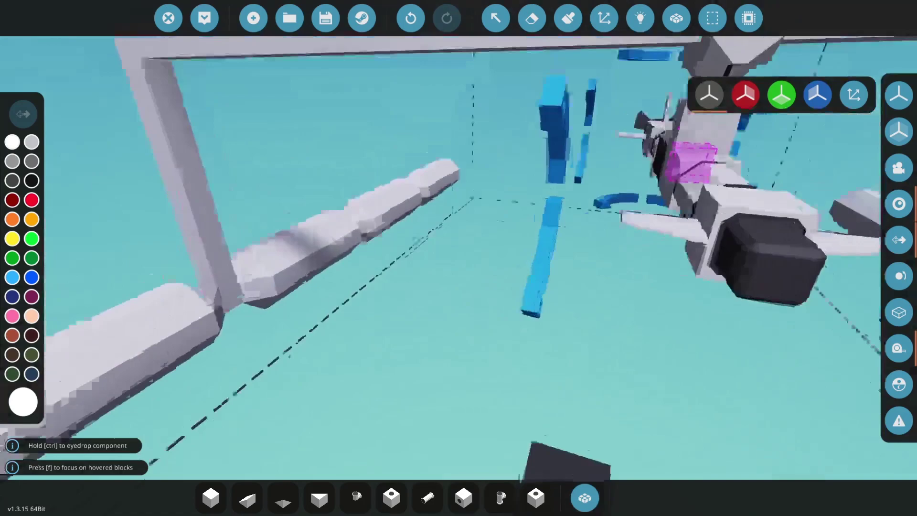
pyautogui.press('2')
pyautogui.press('x')
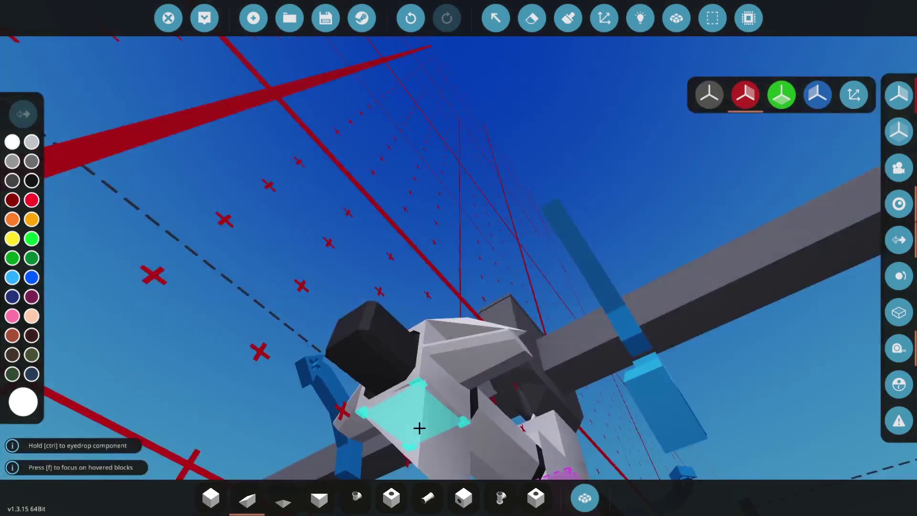
pyautogui.press('2')
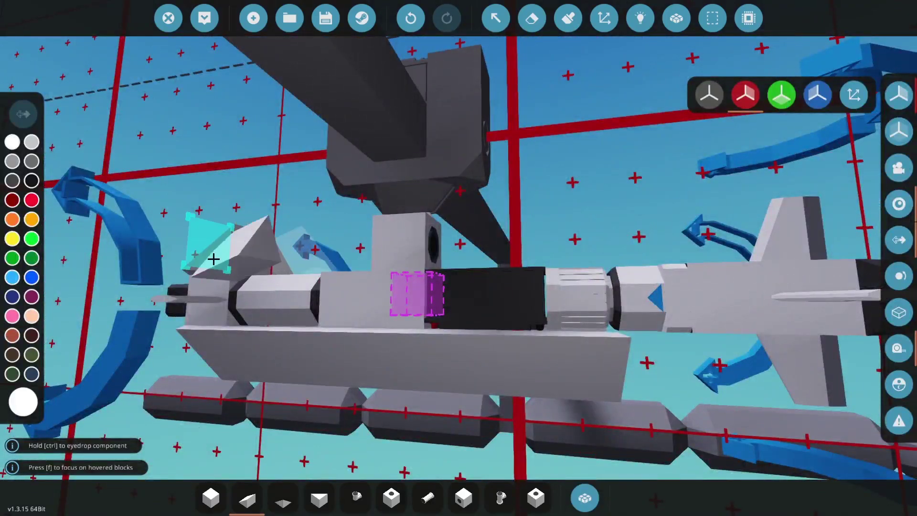
# - Search the component inventory for "fin" and finish enclosing the torpedo body in a faceted hull of blocks and wedges
pyautogui.write('qfin')
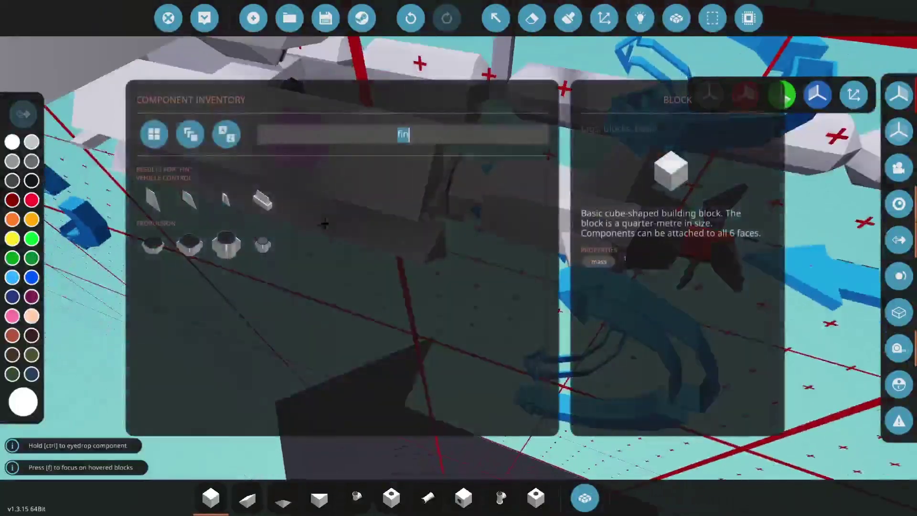
pyautogui.write('qw')
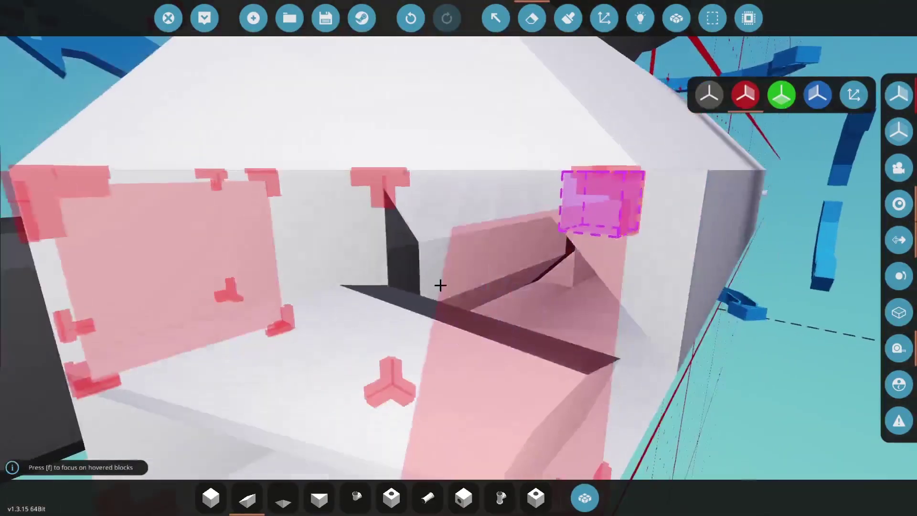
pyautogui.press('2')
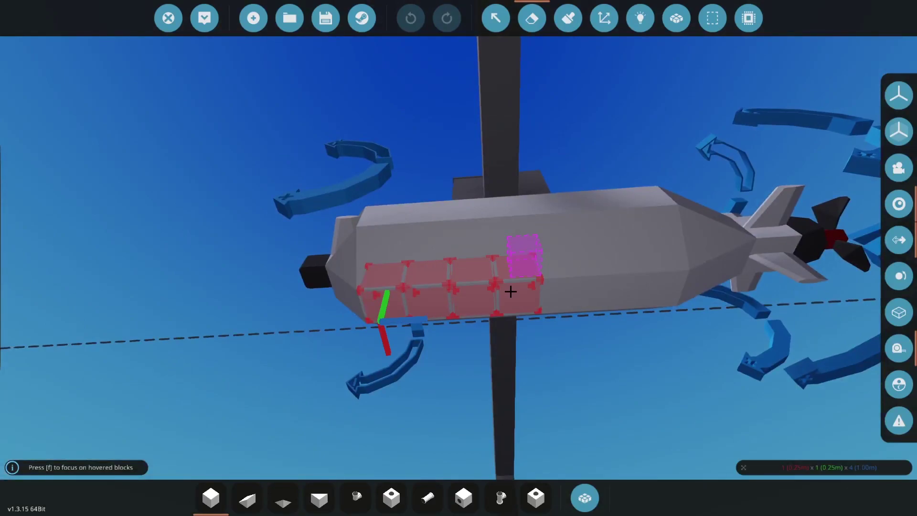
# - Erase the row of hull blocks along the torpedo's side to open up its interior
pyautogui.click(511, 292)
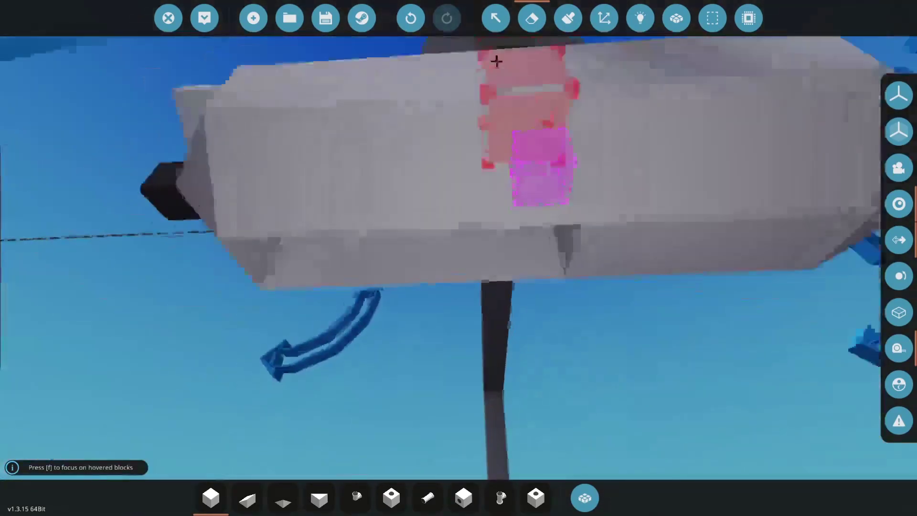
pyautogui.hotkey('ctrl', 'z')
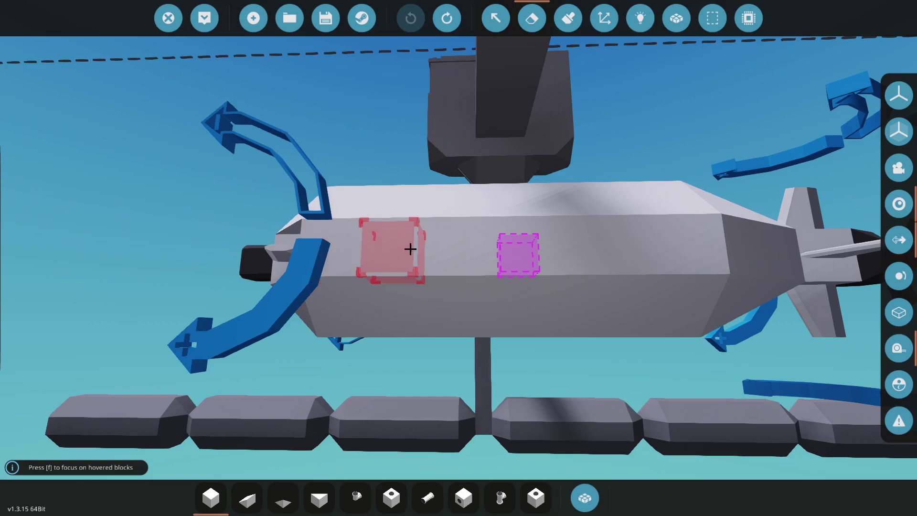
pyautogui.hotkey('ctrl', 'y')
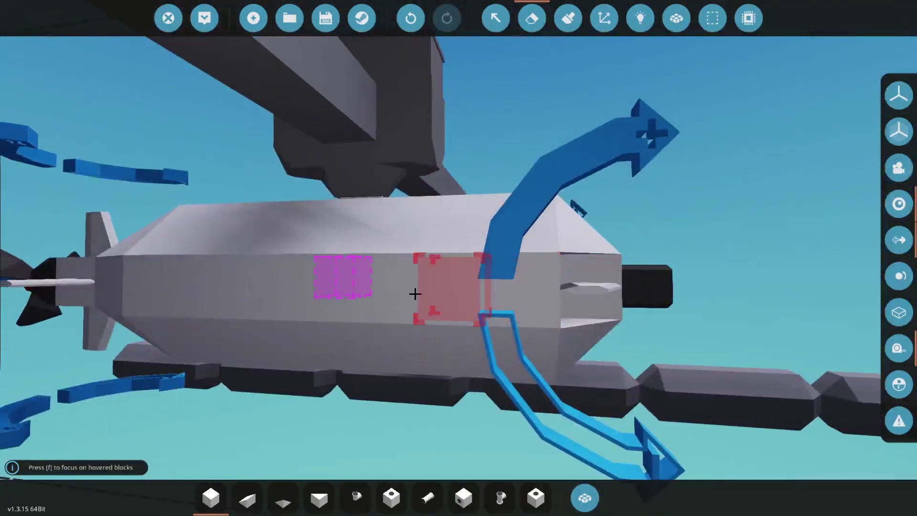
pyautogui.moveTo(415, 293); pyautogui.dragTo(352, 285)
# - Create a microcontroller for the torpedo's interior, width 1 and length 6, and name it "Torpedo Throttle"
pyautogui.press('q')
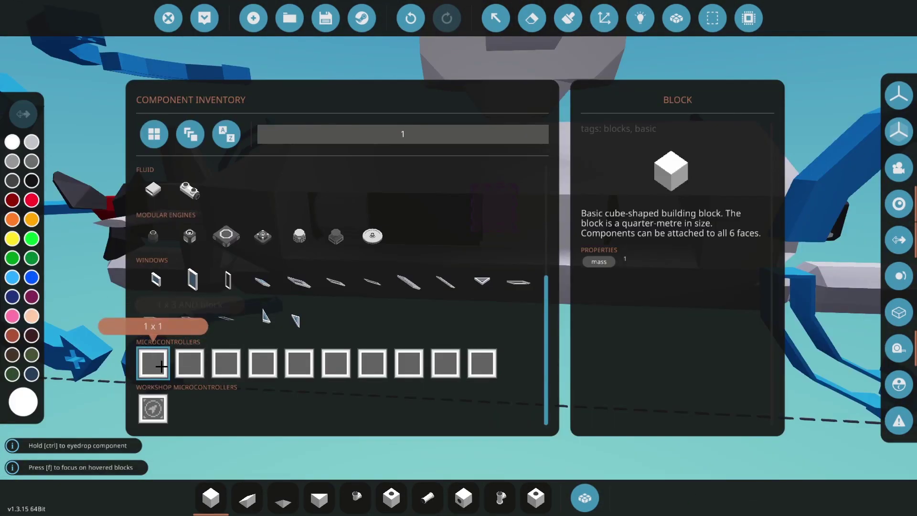
pyautogui.click(268, 364)
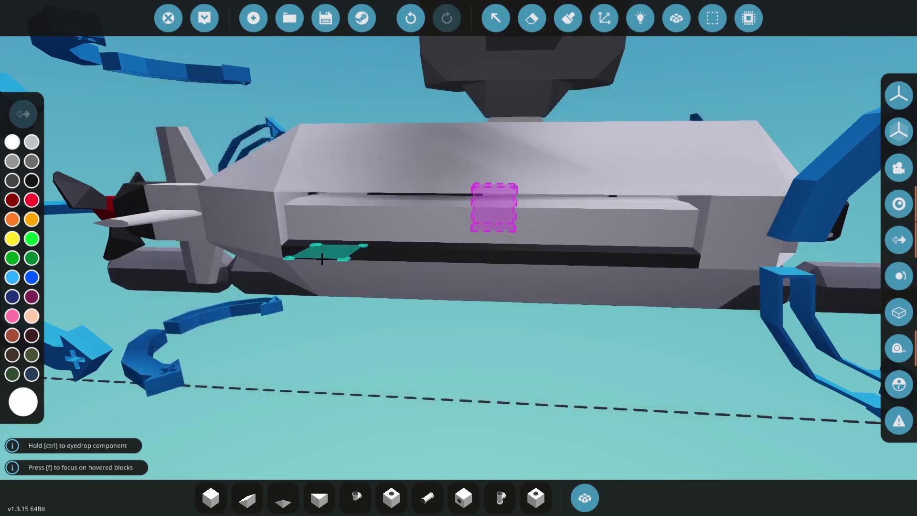
pyautogui.press('a')
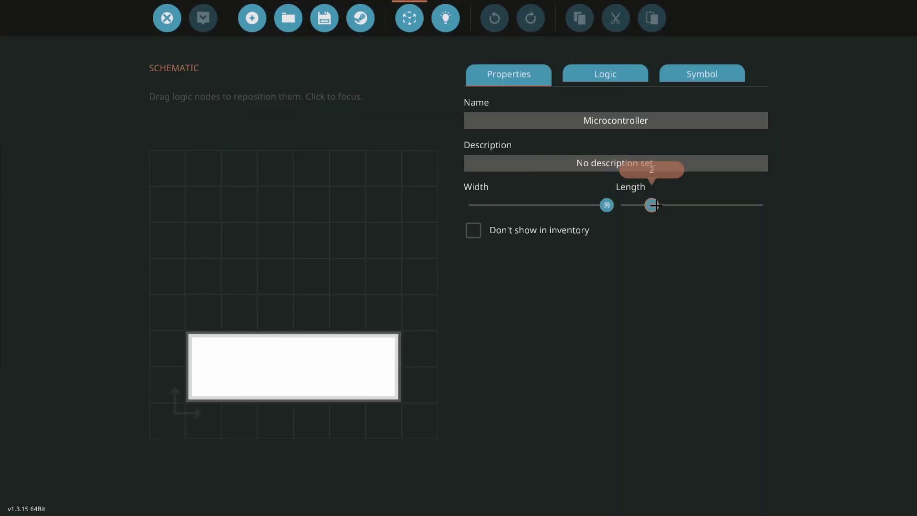
pyautogui.moveTo(655, 205); pyautogui.dragTo(625, 205)
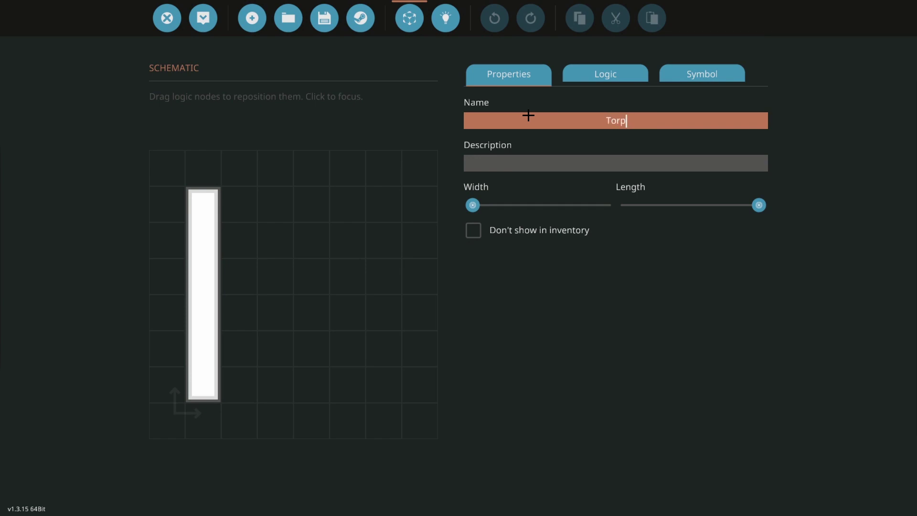
# - Add two on/off input nodes named Launched and Contact, placed on separate cells of the microcontroller
pyautogui.click(605, 74)
pyautogui.click(749, 111)
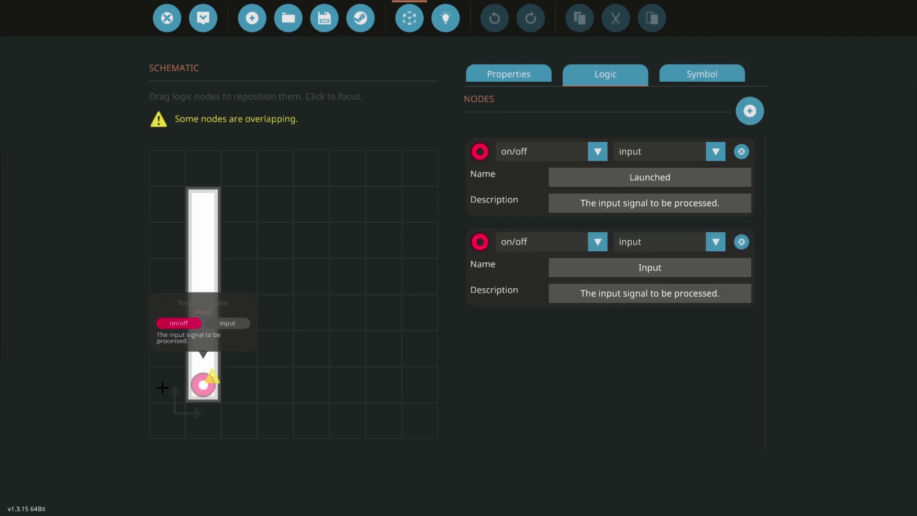
pyautogui.moveTo(203, 384); pyautogui.dragTo(203, 348)
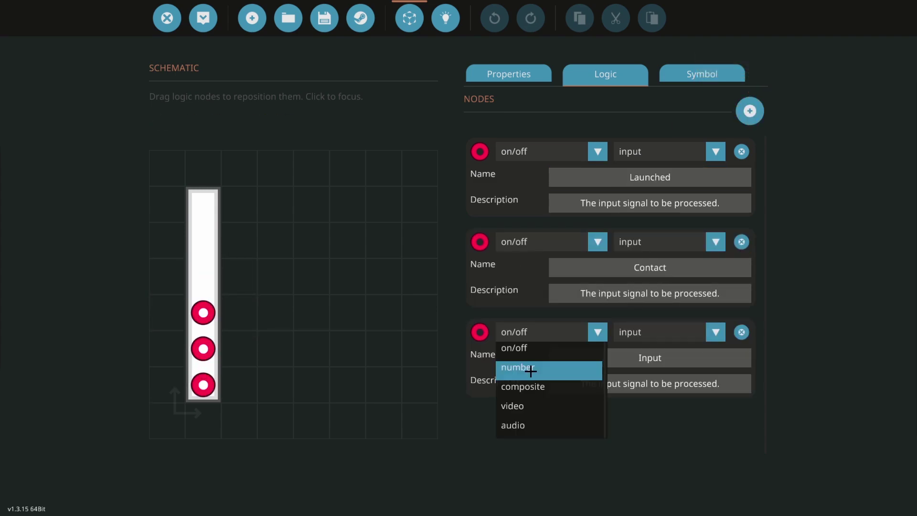
# - Make the third node a number output and name it Throttle
pyautogui.click(531, 371)
pyautogui.click(661, 332)
pyautogui.click(709, 368)
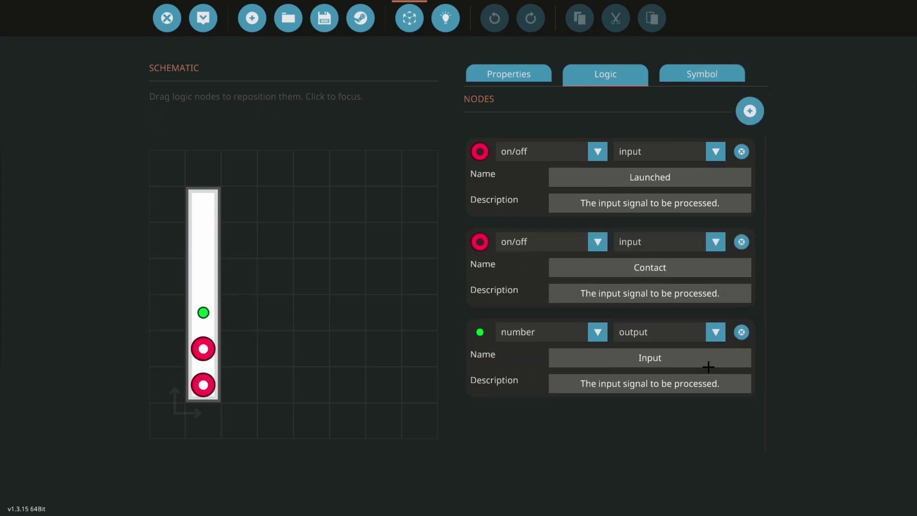
pyautogui.click(577, 358)
pyautogui.write('Thrott')
pyautogui.write('le')
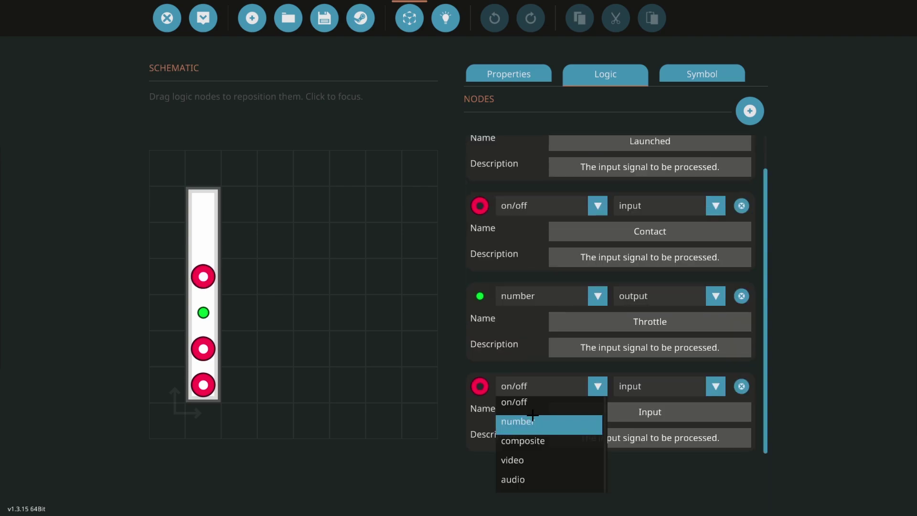
# - Make the fourth node an on/off output and name it Detonate
pyautogui.click(635, 386)
pyautogui.click(702, 421)
pyautogui.click(702, 409)
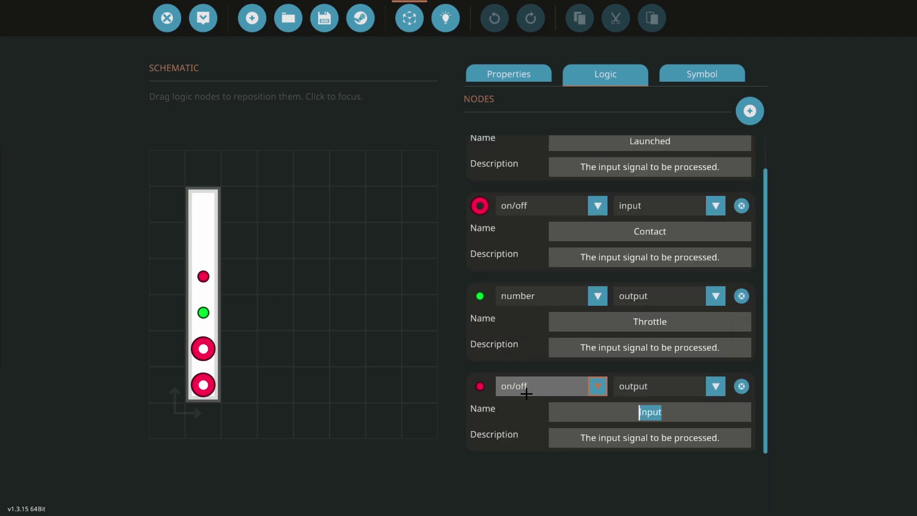
pyautogui.write('Detonate')
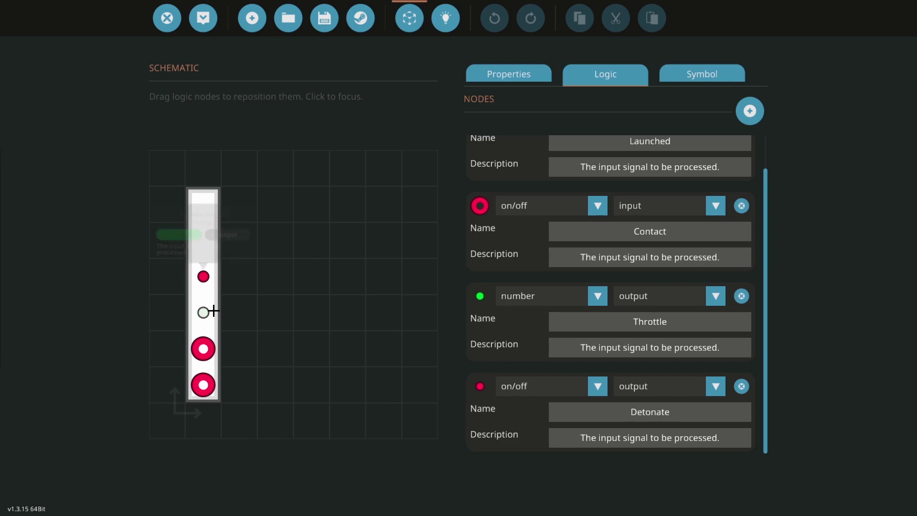
# - Open the microcontroller's logic canvas and arrange Launched and Contact in one column, facing Throttle and Detonate in another
pyautogui.click(444, 17)
pyautogui.moveTo(632, 275); pyautogui.dragTo(602, 254)
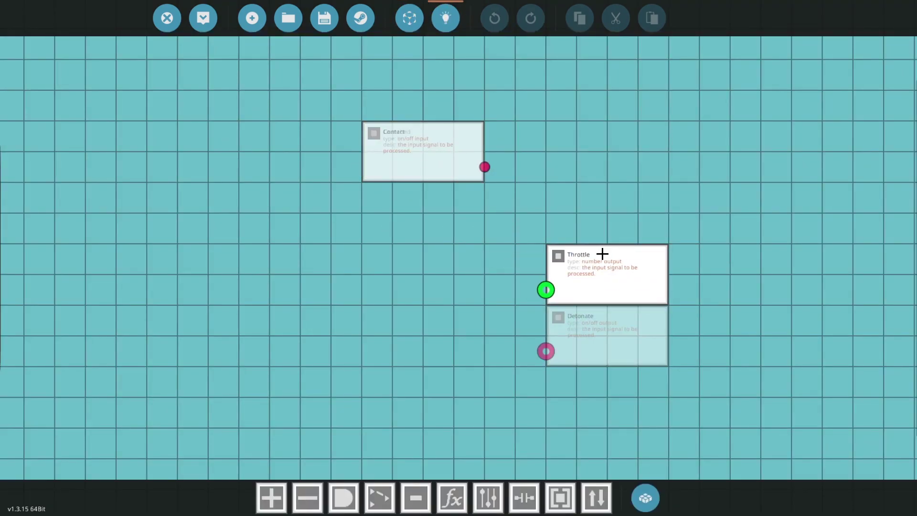
pyautogui.moveTo(422, 155); pyautogui.dragTo(358, 188)
pyautogui.moveTo(243, 220); pyautogui.dragTo(81, 277)
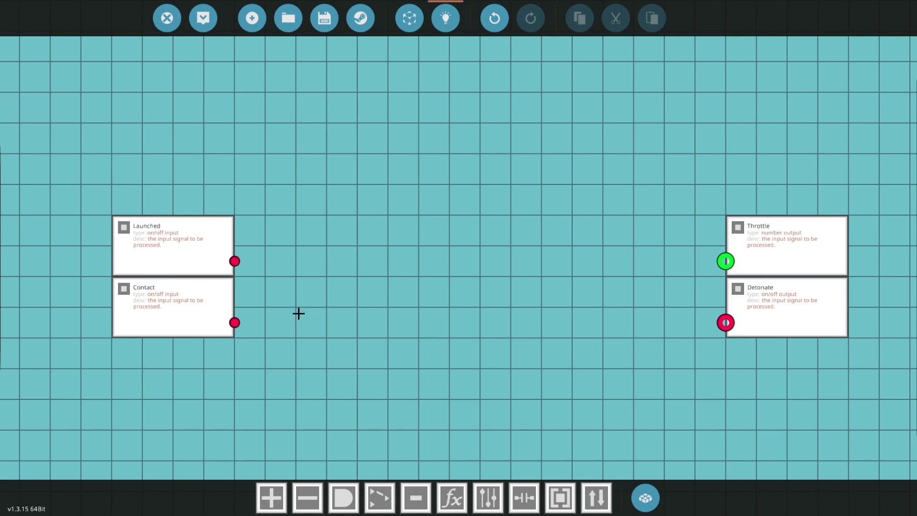
# - Search the logic gates for "to", place a Timer (TON) beside the inputs and link Launched to it
pyautogui.moveTo(234, 322); pyautogui.dragTo(550, 267)
pyautogui.rightClick(310, 320)
pyautogui.write('to')
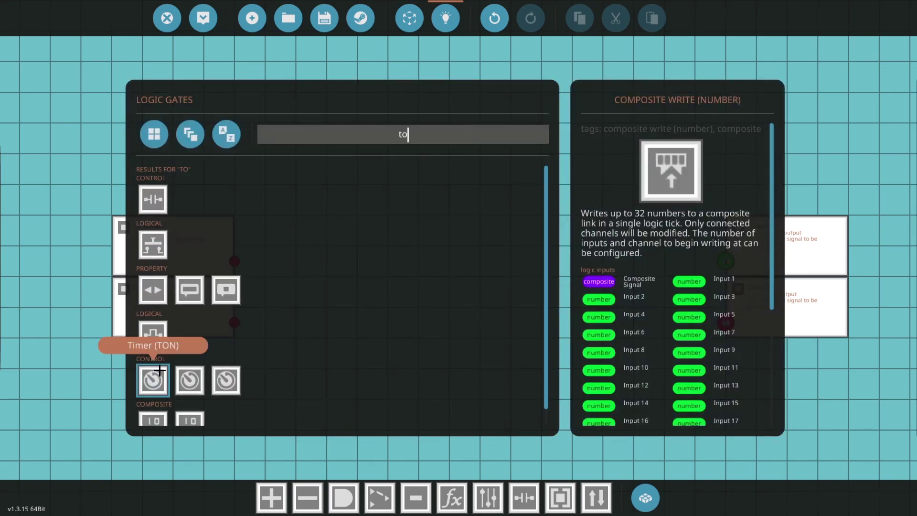
pyautogui.click(159, 370)
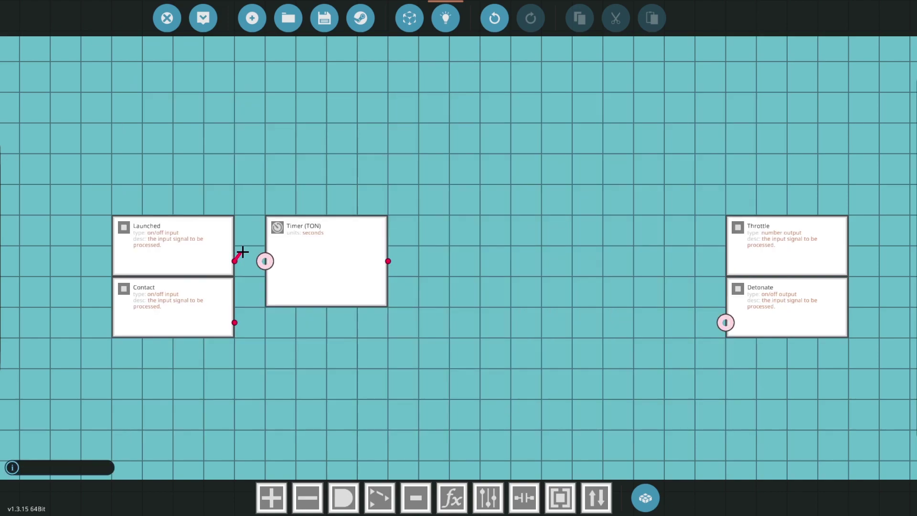
pyautogui.moveTo(234, 261); pyautogui.dragTo(265, 260)
# - Add a Constant Number of 5 above Launched and link it to the timer's number input
pyautogui.click(196, 200)
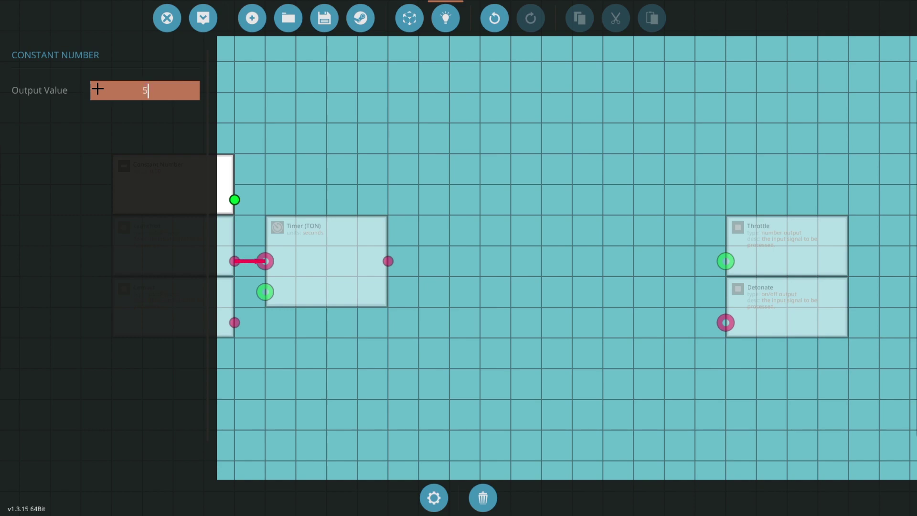
pyautogui.click(340, 168)
pyautogui.moveTo(234, 200); pyautogui.dragTo(265, 291)
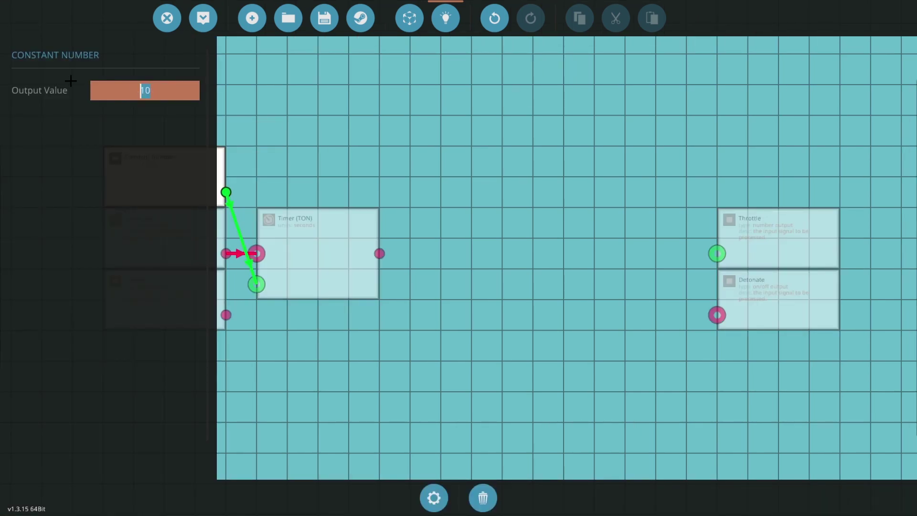
pyautogui.click(339, 146)
# - Add an AND gate fed by the timer's output and the Contact input, and link its output to Detonate
pyautogui.write('and')
pyautogui.click(151, 199)
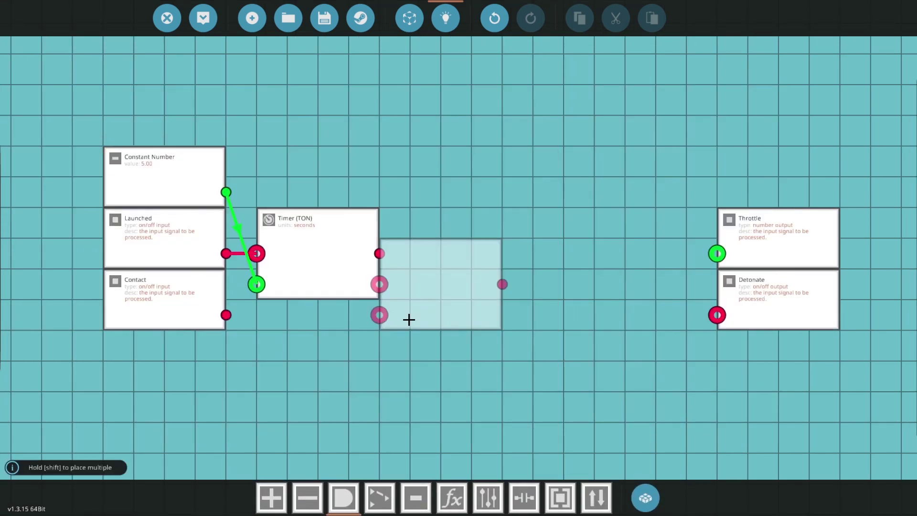
pyautogui.click(409, 317)
pyautogui.moveTo(226, 314); pyautogui.dragTo(410, 315)
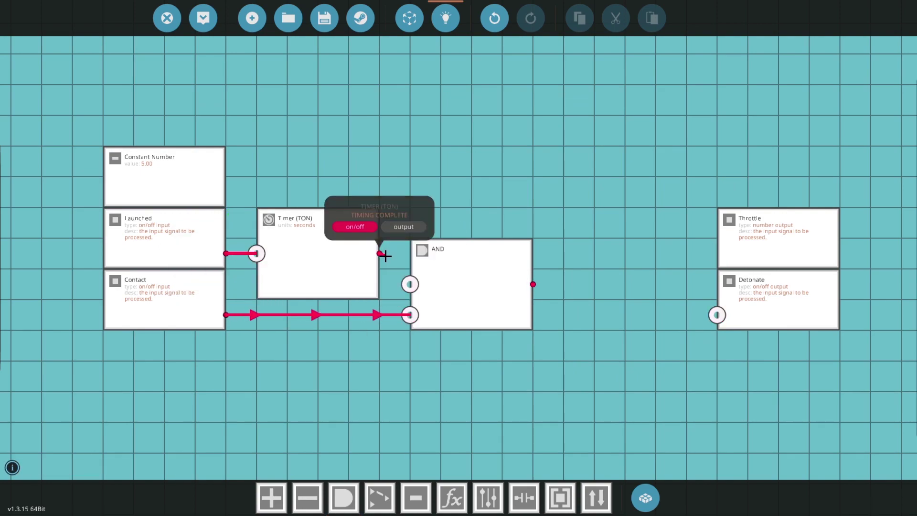
pyautogui.moveTo(382, 255); pyautogui.dragTo(409, 285)
pyautogui.moveTo(533, 284); pyautogui.dragTo(716, 315)
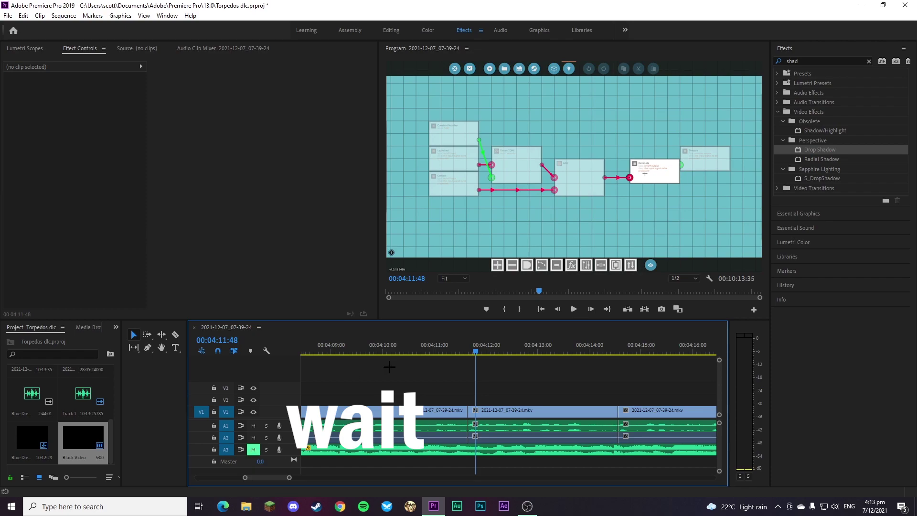
pyautogui.click(426, 352)
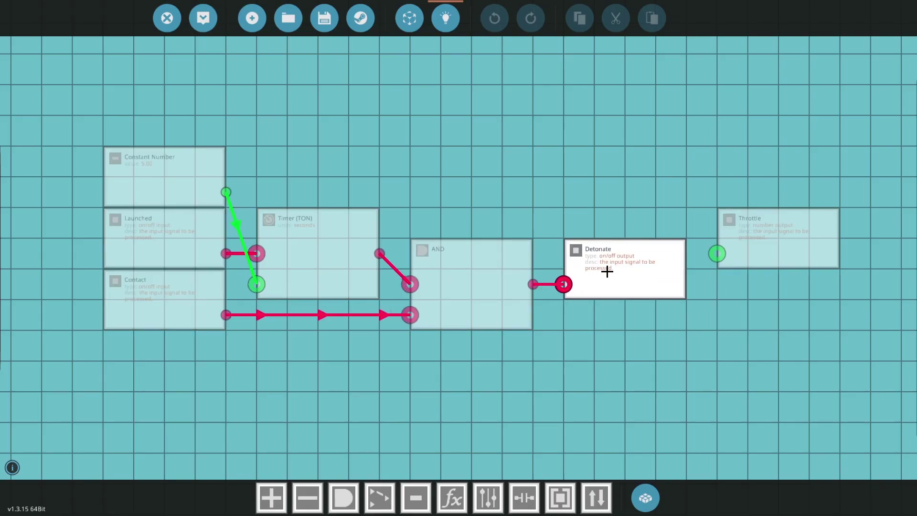
# - Add a Numerical Switchbox above the AND gate, with its output linked to the repositioned Throttle node and its switch to Launched
pyautogui.moveTo(563, 284); pyautogui.dragTo(532, 285)
pyautogui.moveTo(768, 224); pyautogui.dragTo(614, 195)
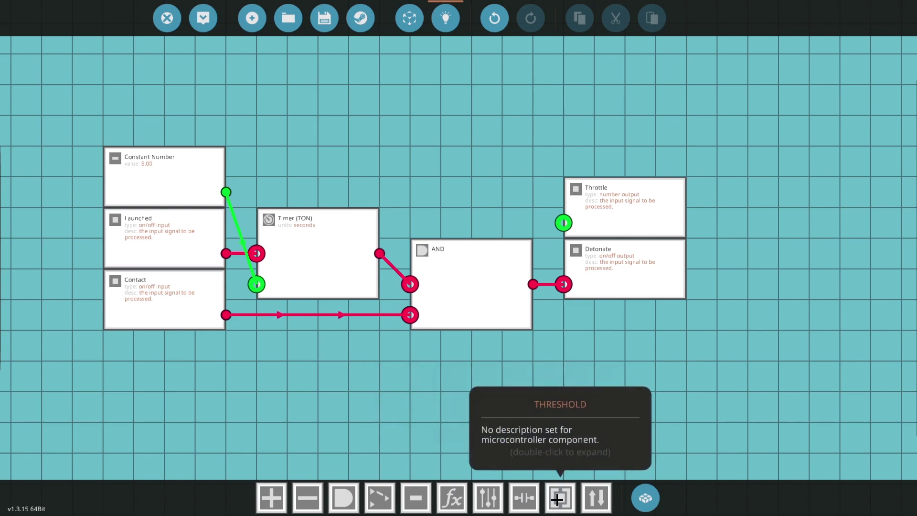
pyautogui.click(391, 496)
pyautogui.moveTo(532, 160); pyautogui.dragTo(608, 145)
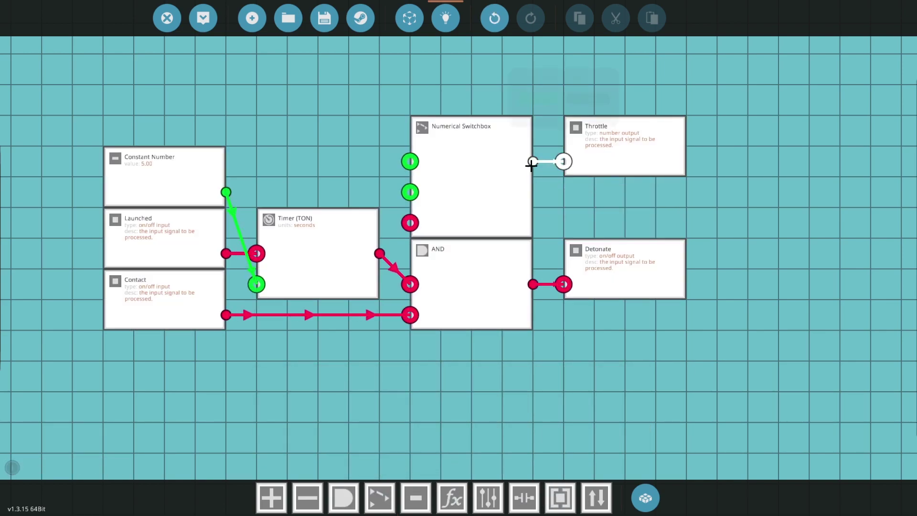
pyautogui.moveTo(409, 223); pyautogui.dragTo(226, 253)
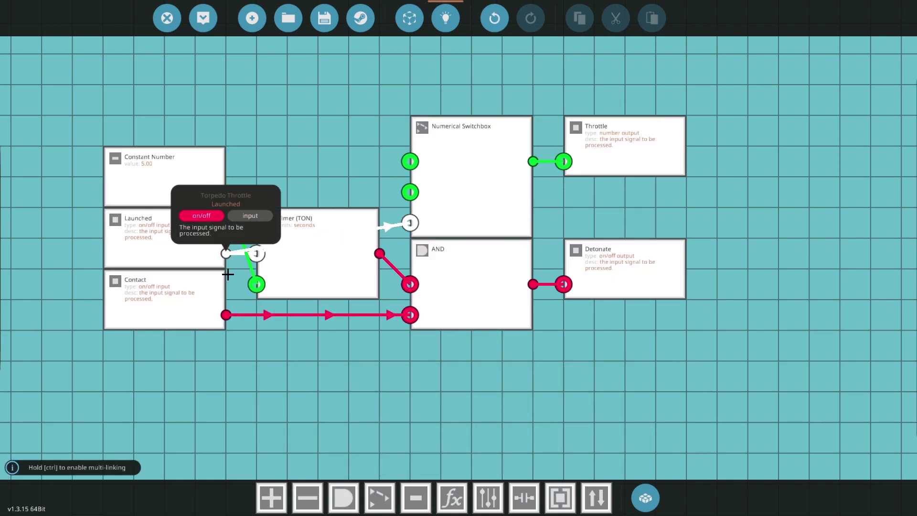
# - Add a Constant Number of 0.4 linked to the Numerical Switchbox's first number input, and update the placed microcontroller with the schematic
pyautogui.click(419, 497)
pyautogui.click(268, 163)
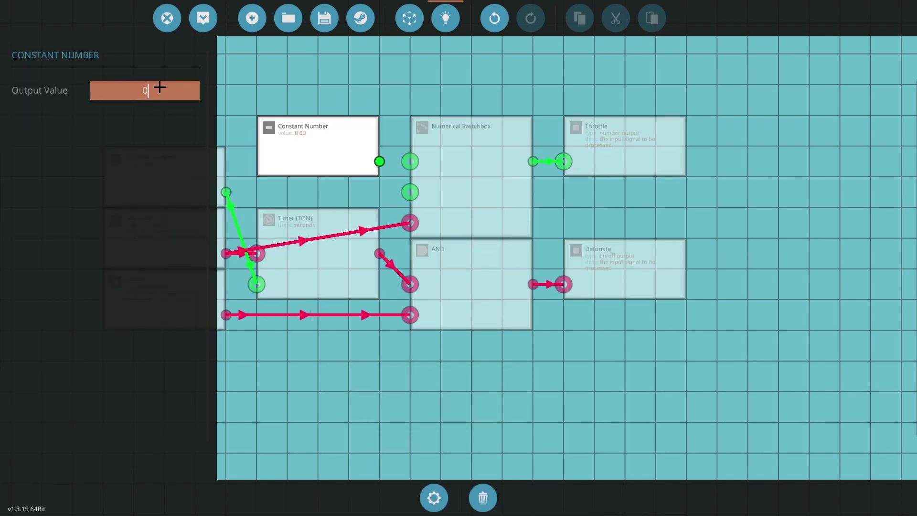
pyautogui.write('0.4')
pyautogui.click(407, 92)
pyautogui.moveTo(379, 161); pyautogui.dragTo(410, 161)
pyautogui.press('Return')
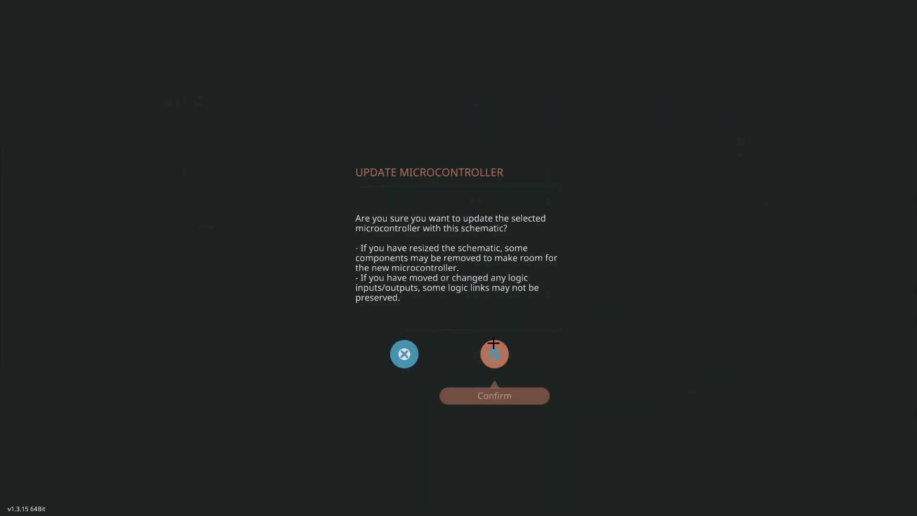
pyautogui.click(496, 352)
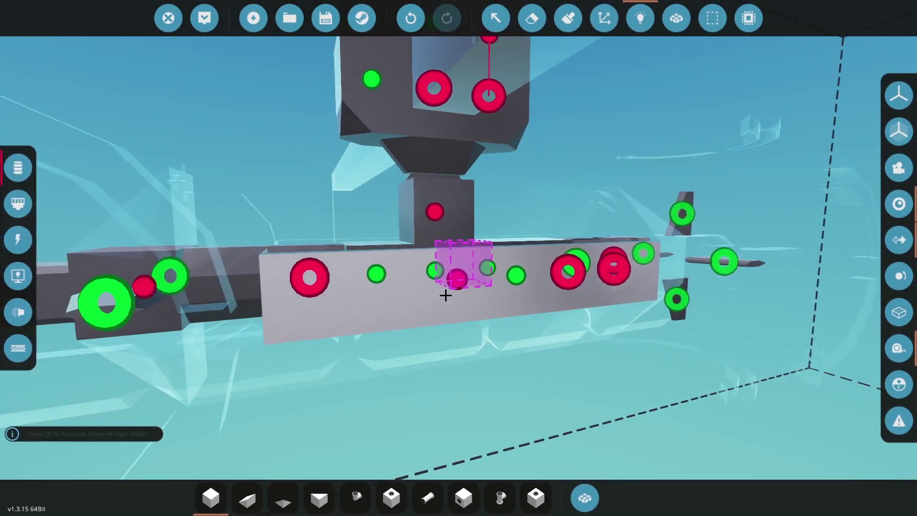
# - Link the microcontroller's on/off nodes to the torpedo's components and its throttle output to the Small Electric Motor's Throttle input
pyautogui.moveTo(457, 280); pyautogui.dragTo(353, 276)
pyautogui.moveTo(196, 293); pyautogui.dragTo(430, 301)
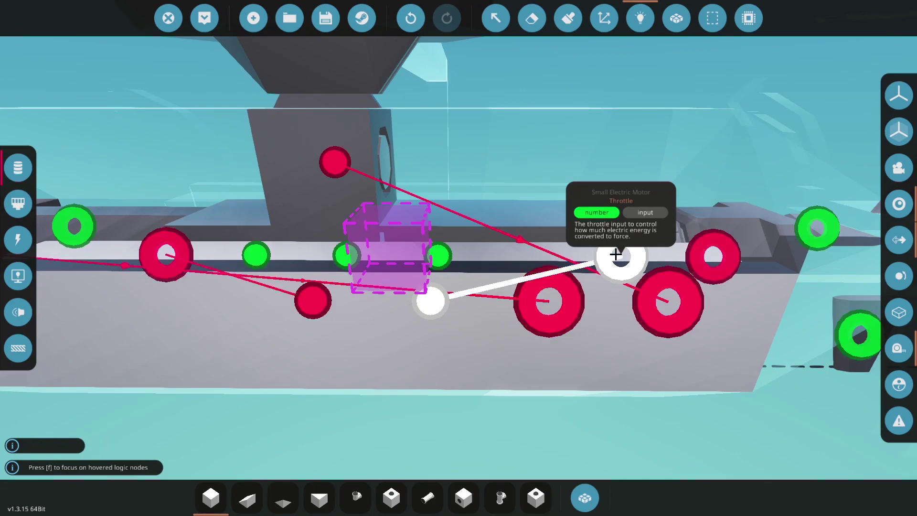
pyautogui.press('2')
pyautogui.press('3')
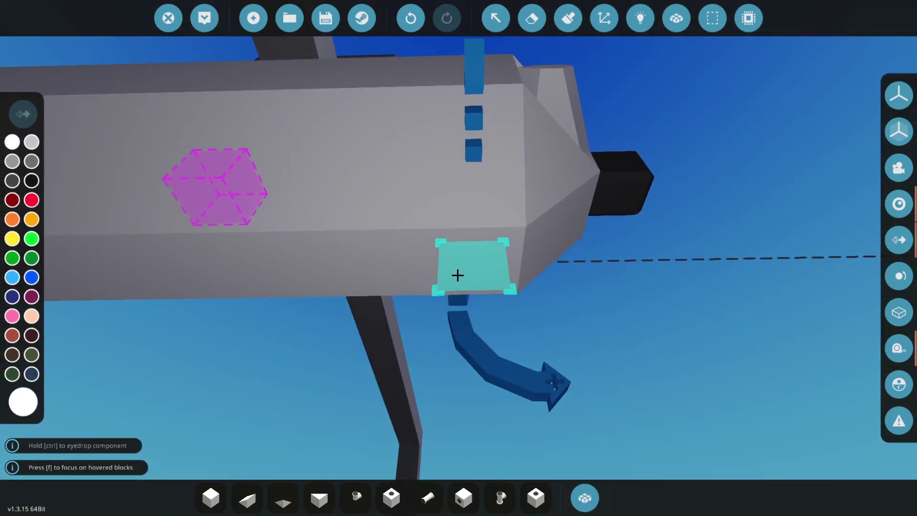
pyautogui.press('f')
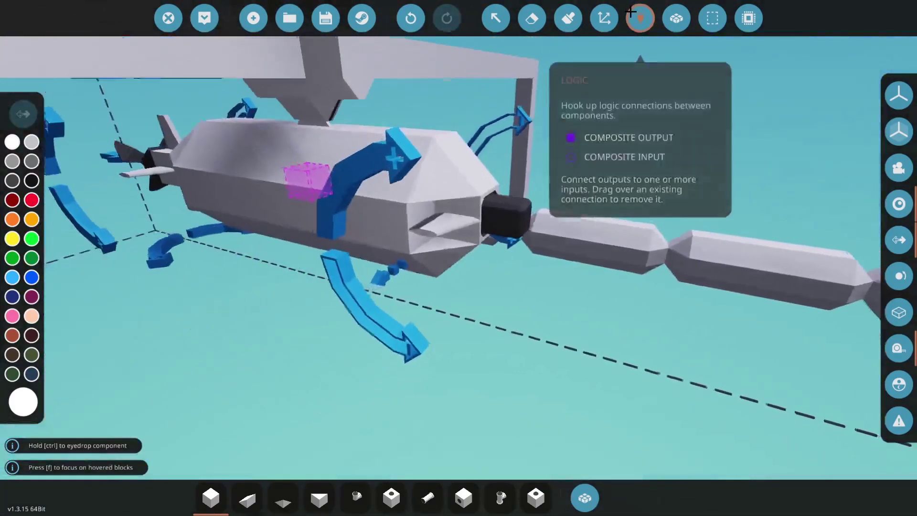
# - Start a new 1 x 6 microcontroller and name it Torpedo Control
pyautogui.click(640, 18)
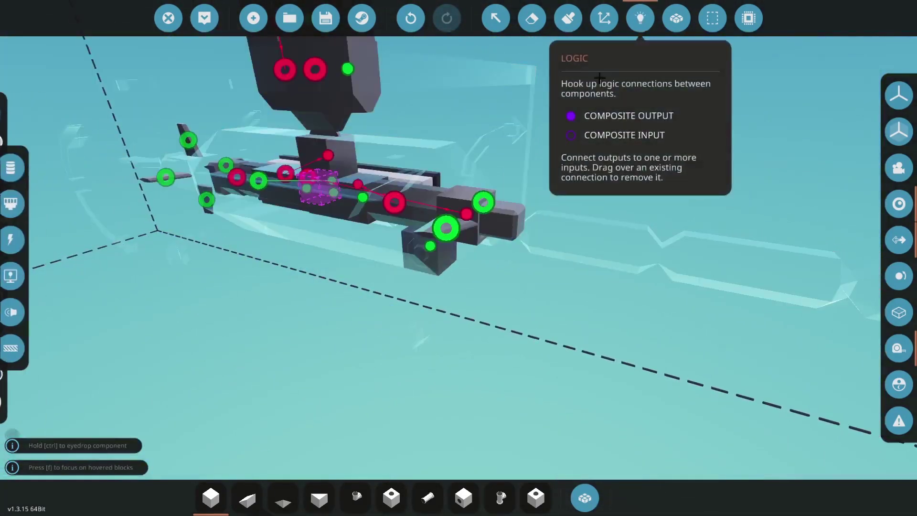
pyautogui.scroll(4, 499, 282)
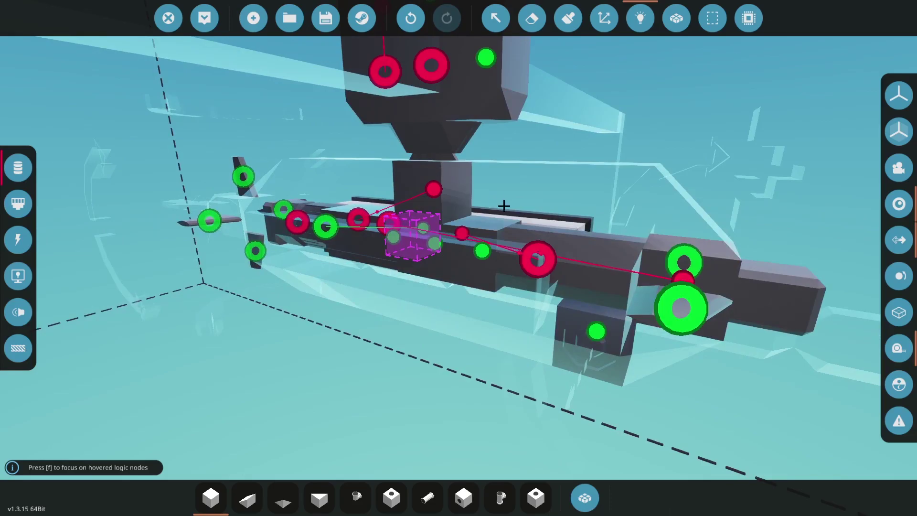
pyautogui.click(502, 196)
pyautogui.click(188, 57)
pyautogui.click(487, 326)
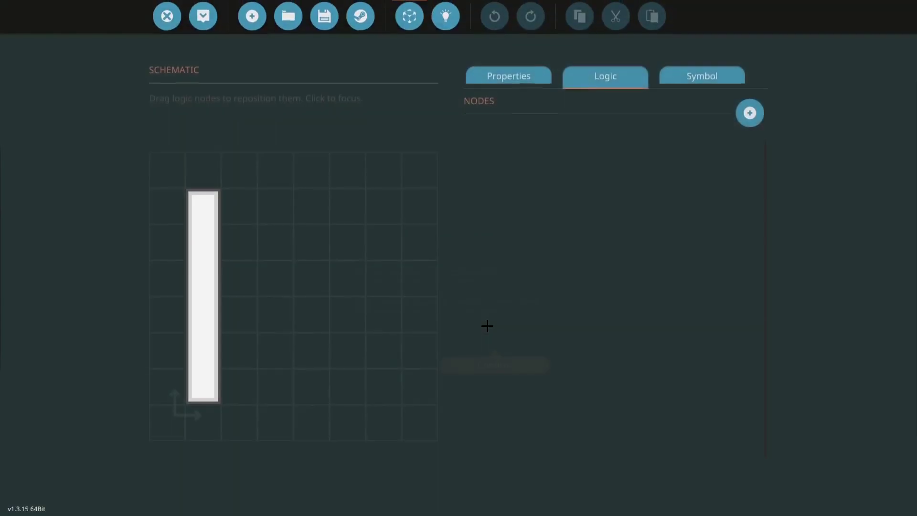
pyautogui.click(493, 76)
pyautogui.click(526, 120)
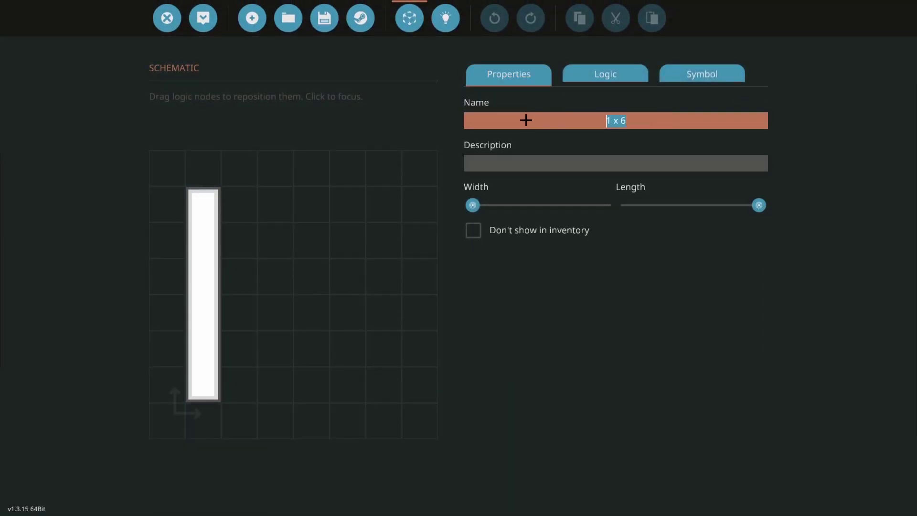
pyautogui.write('Torpedo Contr')
# - Add a number input node named Altitude to the new microcontroller
pyautogui.click(605, 74)
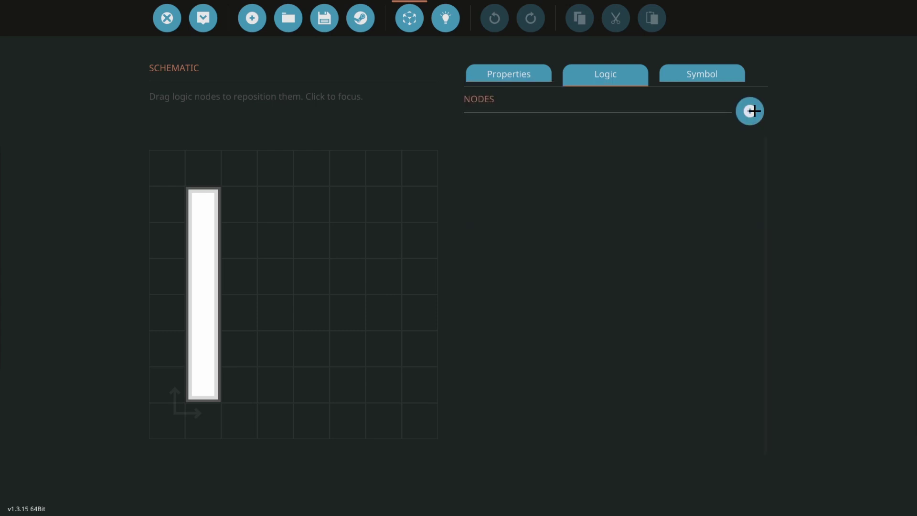
pyautogui.click(750, 111)
pyautogui.click(560, 147)
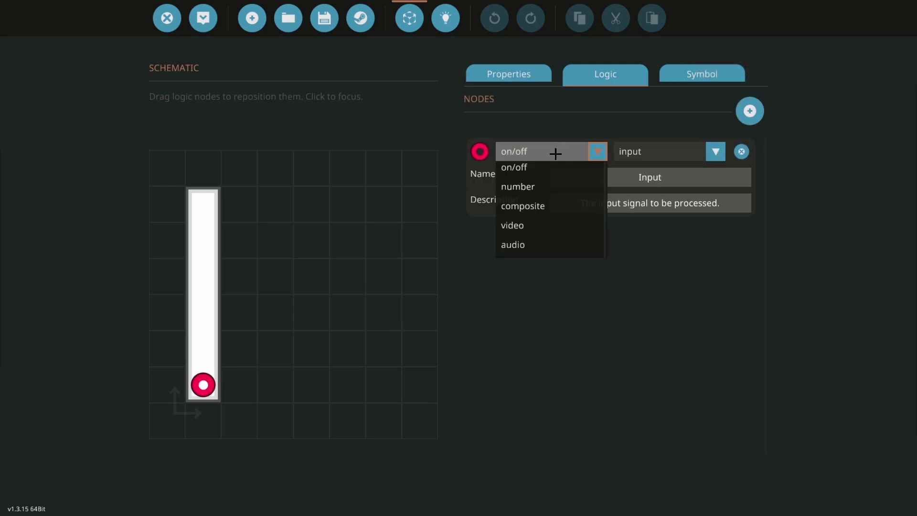
pyautogui.click(548, 187)
pyautogui.click(593, 186)
pyautogui.write('Altitude')
pyautogui.press('Return')
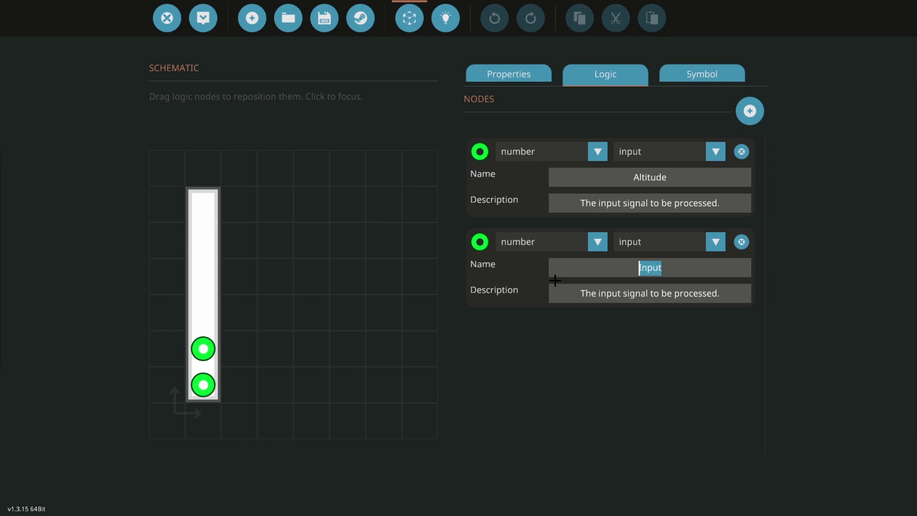
# - Add a number input node named Pitch and a number output node named Pitch Out
pyautogui.write('Pitch')
pyautogui.press('Return')
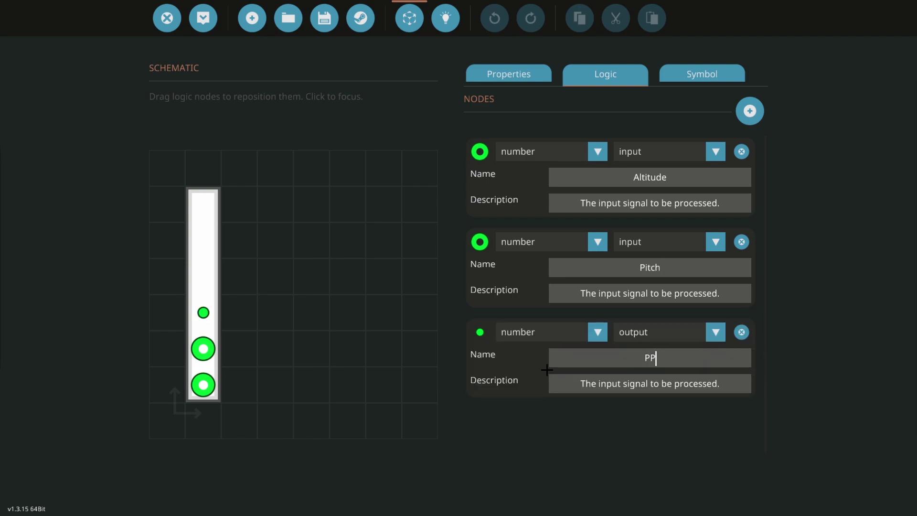
pyautogui.write('Pitch Out')
# - Add an on/off input node named Launched in the free cell above the other three nodes
pyautogui.click(750, 111)
pyautogui.moveTo(204, 382); pyautogui.dragTo(203, 275)
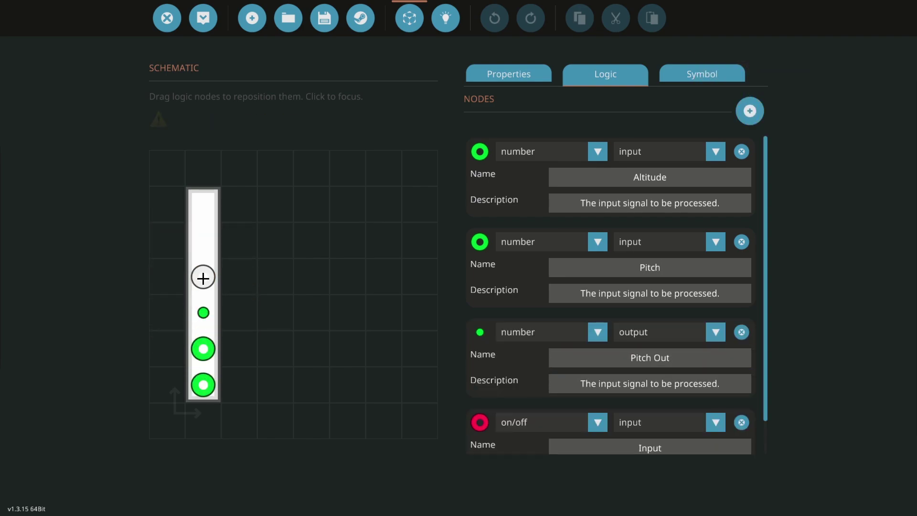
pyautogui.write('Launched')
pyautogui.press('Escape')
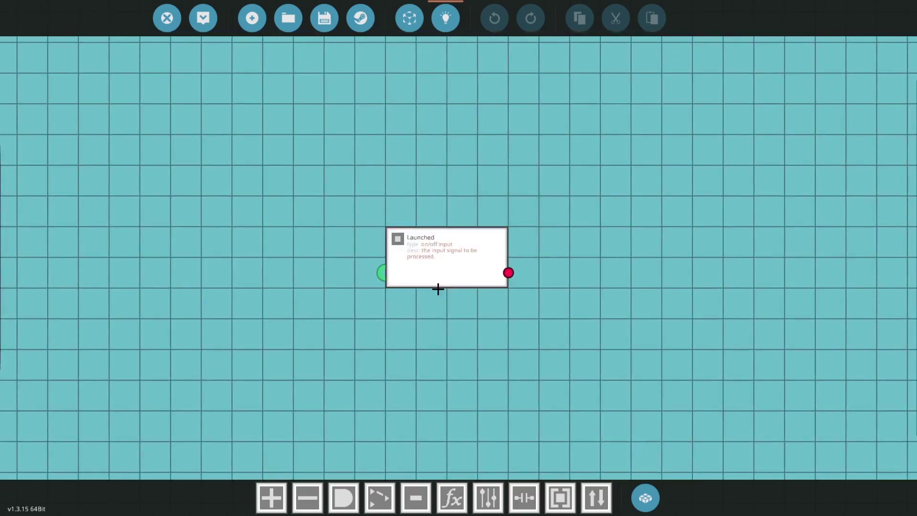
# - Spread out the stacked logic nodes, with Altitude above Launched, Pitch well beside them and Pitch Out at the far end
pyautogui.moveTo(458, 259); pyautogui.dragTo(882, 267)
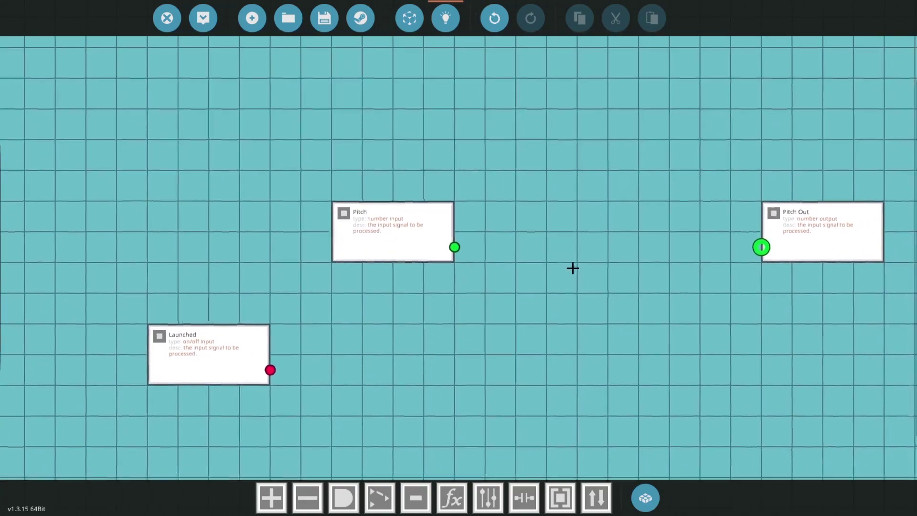
pyautogui.scroll(-3, 684, 245)
pyautogui.moveTo(631, 244); pyautogui.dragTo(795, 244)
pyautogui.scroll(3, 456, 248)
pyautogui.moveTo(403, 239); pyautogui.dragTo(280, 275)
# - Place a Clamp beside Altitude and link Altitude's output to its input
pyautogui.rightClick(491, 293)
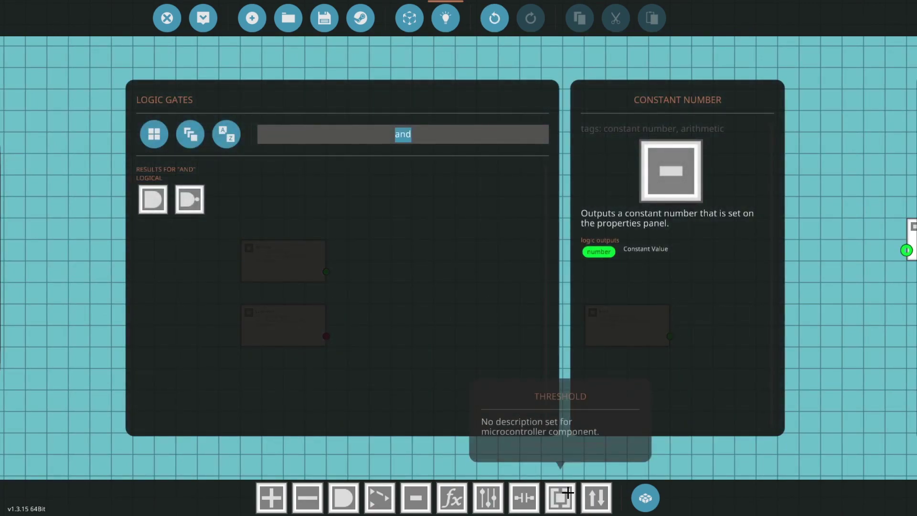
pyautogui.press('BackSpace')
pyautogui.moveTo(526, 495); pyautogui.dragTo(350, 287)
pyautogui.scroll(1, 363, 201)
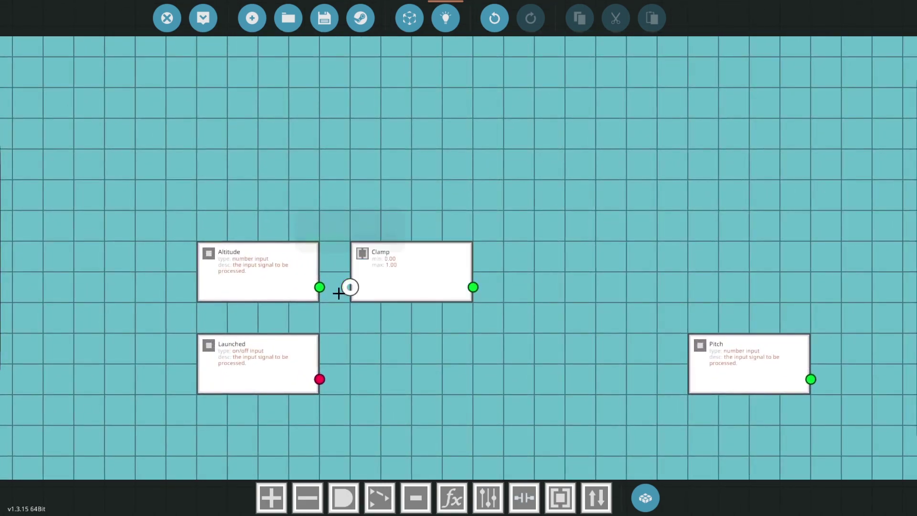
# - Set the Clamp's maximum to -1 and its minimum to a negative number made of a very long string of nines
pyautogui.click(424, 280)
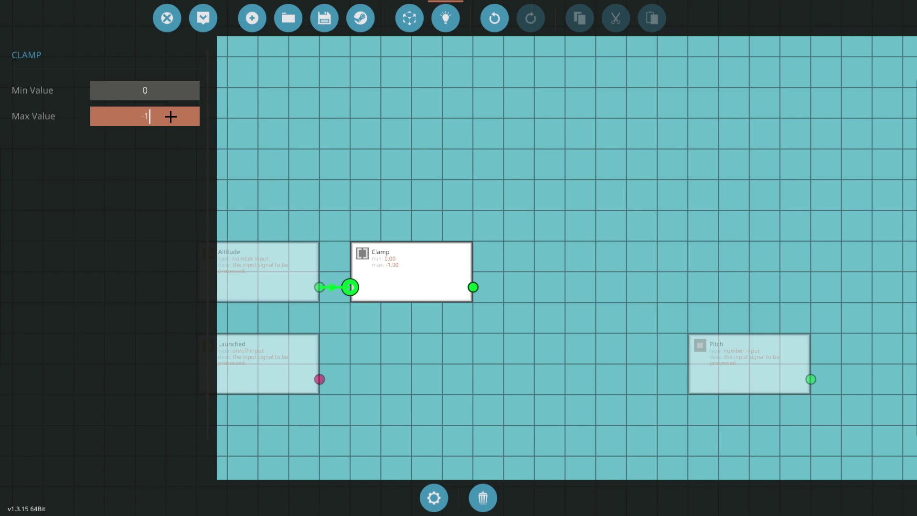
pyautogui.click(161, 92)
pyautogui.write('-99999999999999999999999999999999999999999999999')
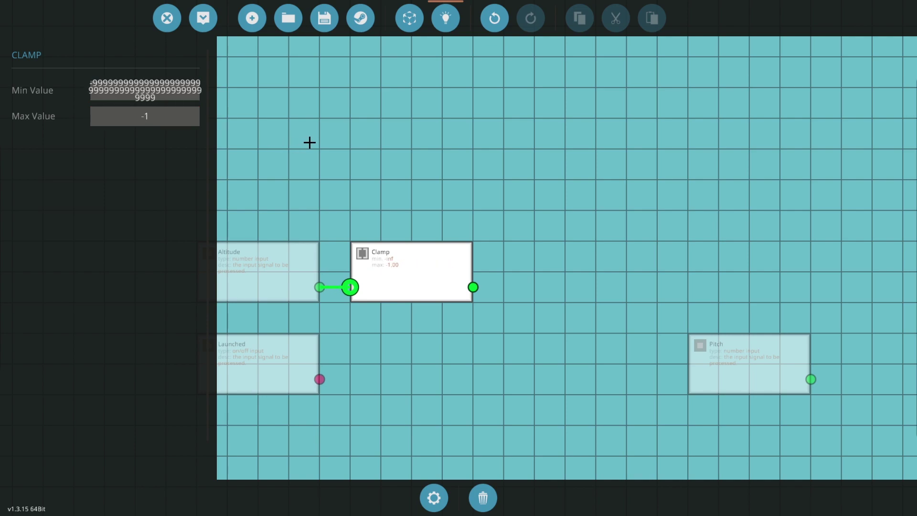
pyautogui.click(309, 141)
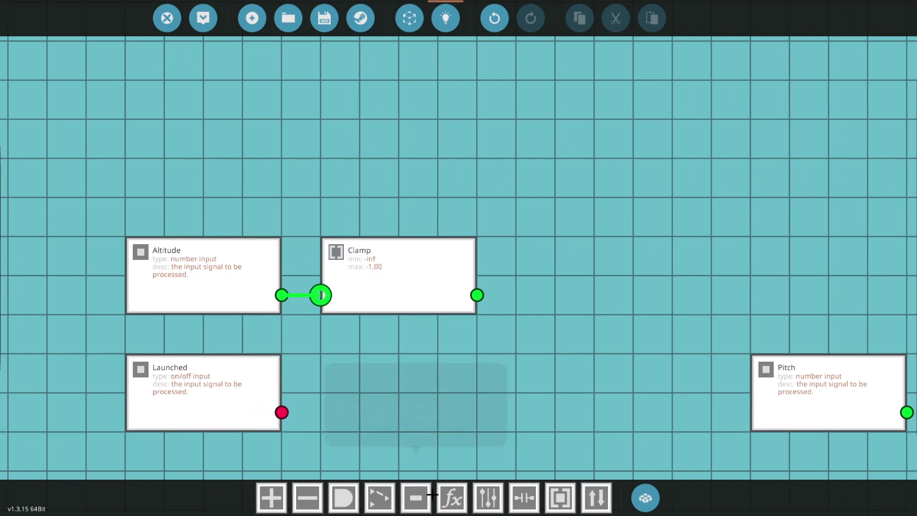
# - Search the logic gates for "pulse", place a Pulse (Toggle to Push) beside Launched and link Launched to it
pyautogui.click(415, 497)
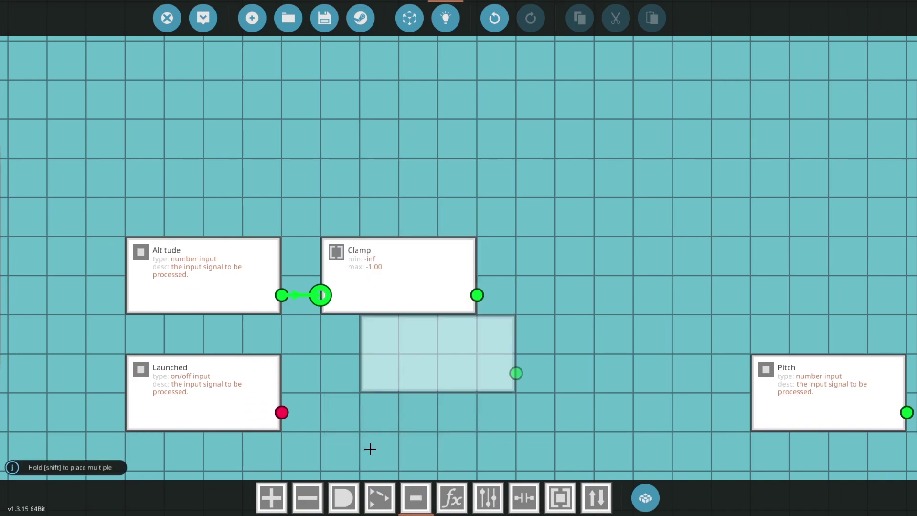
pyautogui.rightClick(397, 382)
pyautogui.doubleClick(397, 382)
pyautogui.write('pulse')
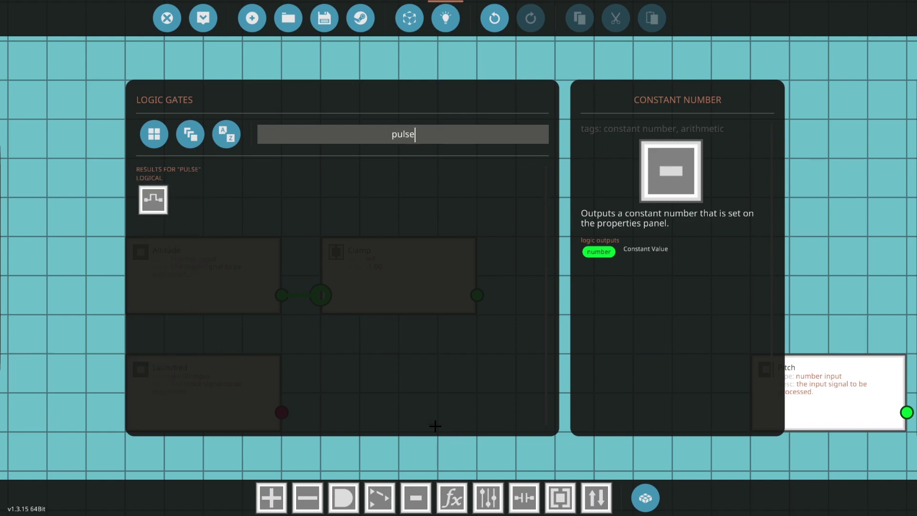
pyautogui.press('Return')
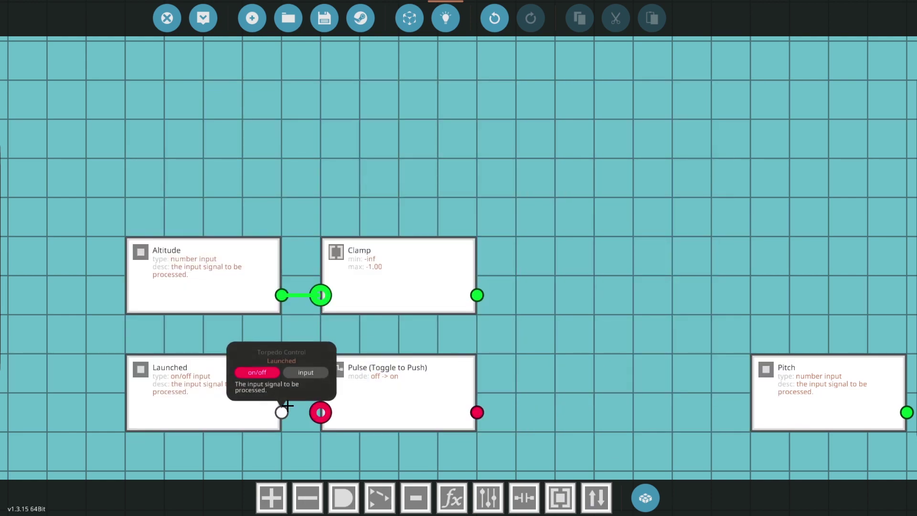
pyautogui.moveTo(282, 412); pyautogui.dragTo(321, 412)
# - Search the logic gates for "memory" and place a Memory Register beside the Clamp and Pulse
pyautogui.moveTo(564, 360); pyautogui.dragTo(524, 357)
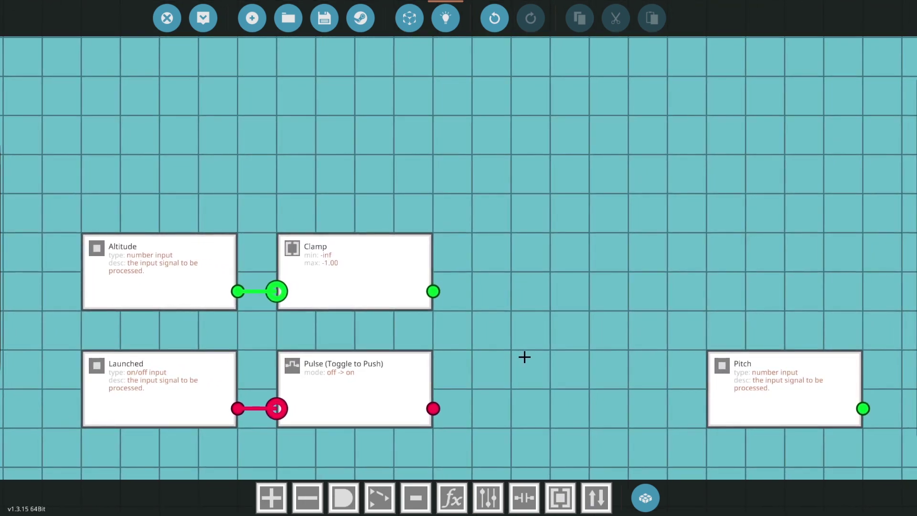
pyautogui.doubleClick(524, 356)
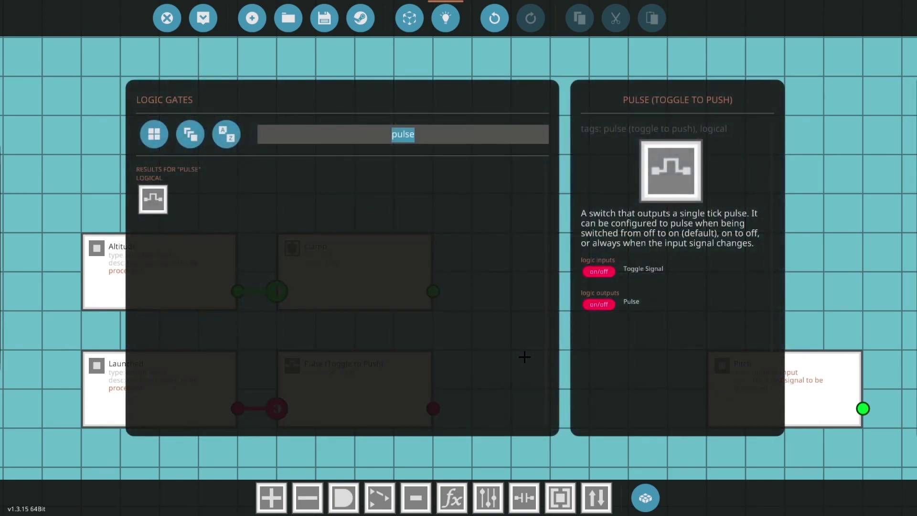
pyautogui.write('memory')
pyautogui.click(142, 199)
# - Link Pulse to the Memory Register's Set and Clamp to its number input, and move Launched and Pulse up directly beneath Altitude and Clamp
pyautogui.moveTo(472, 291); pyautogui.dragTo(434, 409)
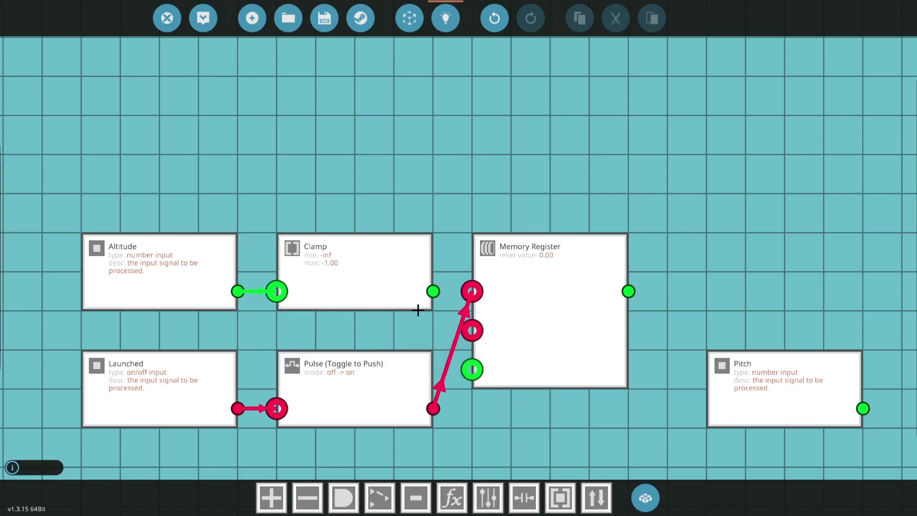
pyautogui.moveTo(432, 291); pyautogui.dragTo(470, 368)
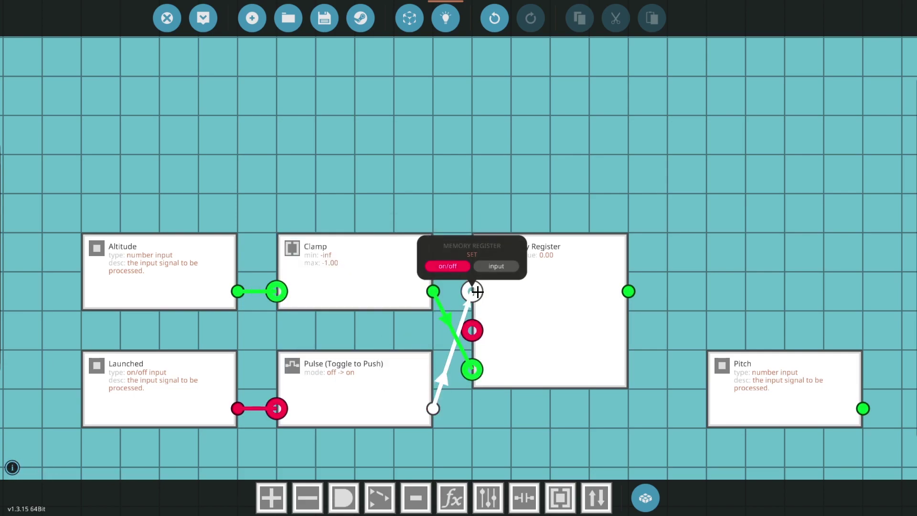
pyautogui.moveTo(374, 344); pyautogui.dragTo(351, 345)
pyautogui.moveTo(167, 385); pyautogui.dragTo(167, 347)
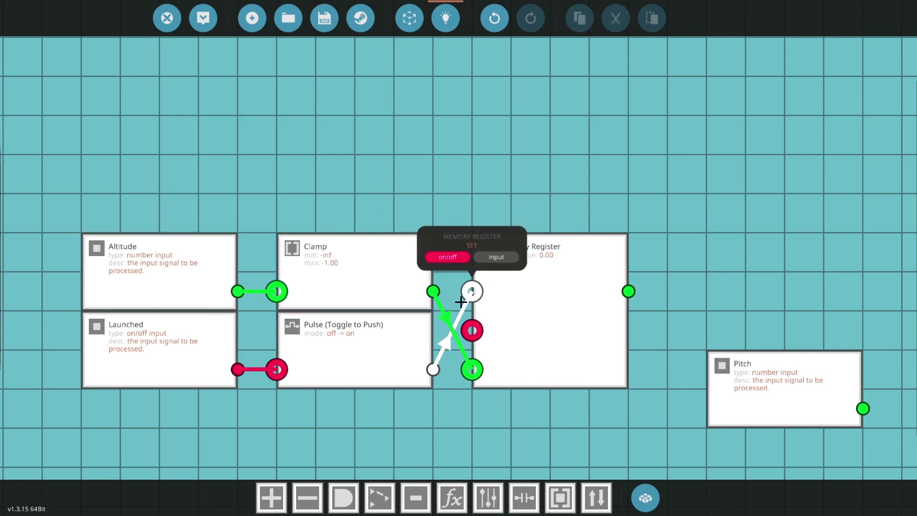
# - Search the logic gates for "pid" and place a PID Controller beside the Memory Register
pyautogui.click(615, 268)
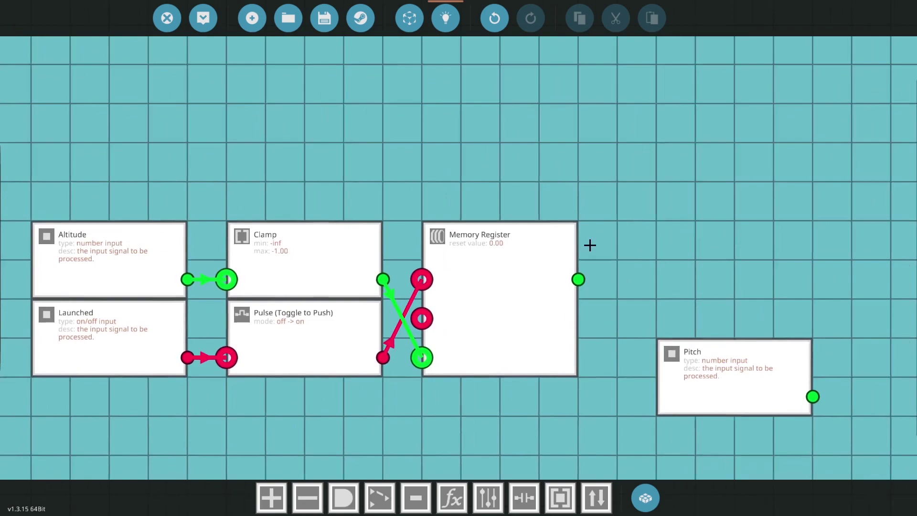
pyautogui.write('pid')
pyautogui.click(139, 203)
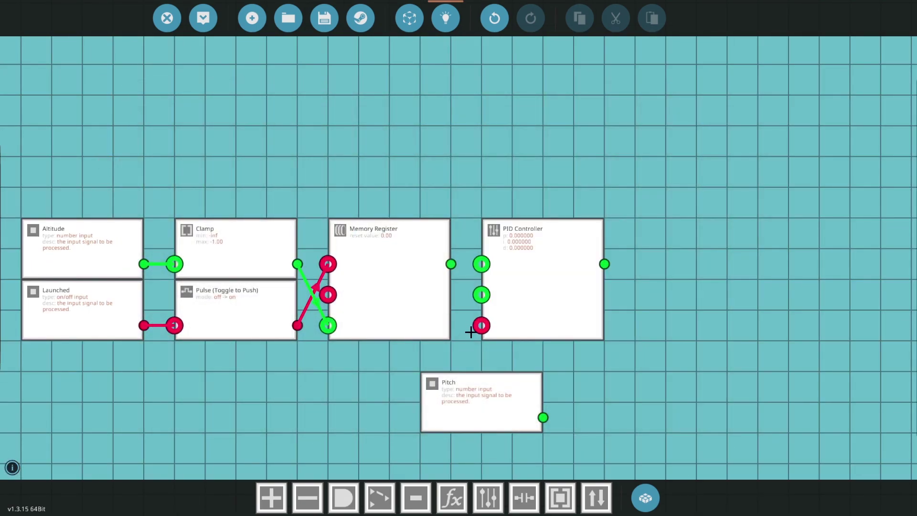
# - Link Launched to the PID Controller's on/off input, Altitude to its Process Variable and the Memory Register's output to its first number input
pyautogui.moveTo(480, 326); pyautogui.dragTo(145, 325)
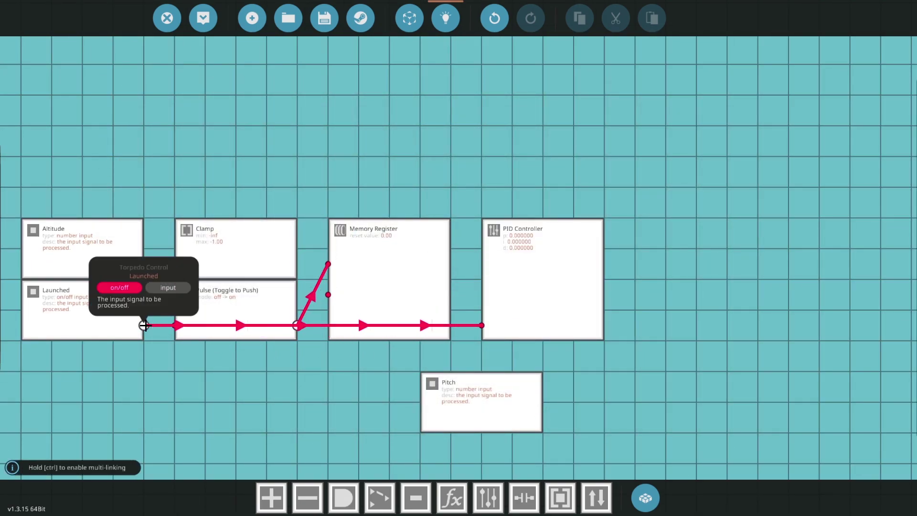
pyautogui.moveTo(144, 264); pyautogui.dragTo(488, 296)
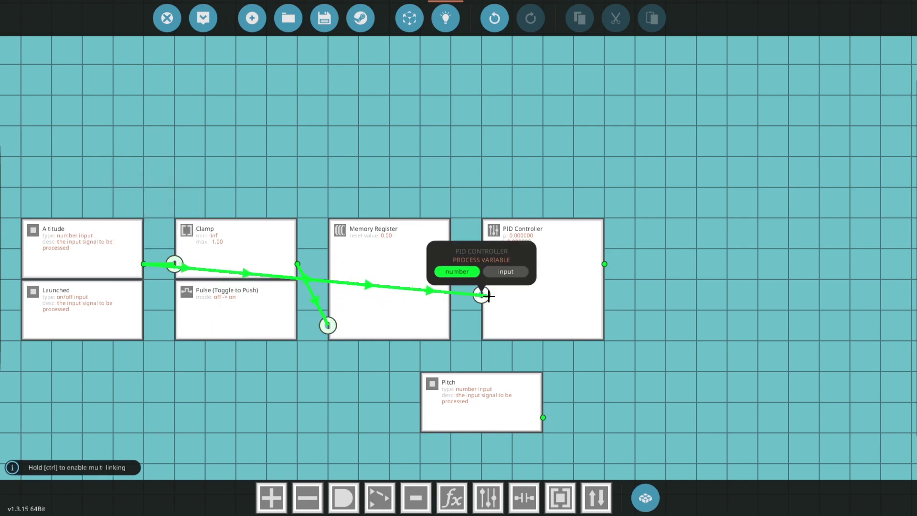
pyautogui.moveTo(451, 264); pyautogui.dragTo(479, 264)
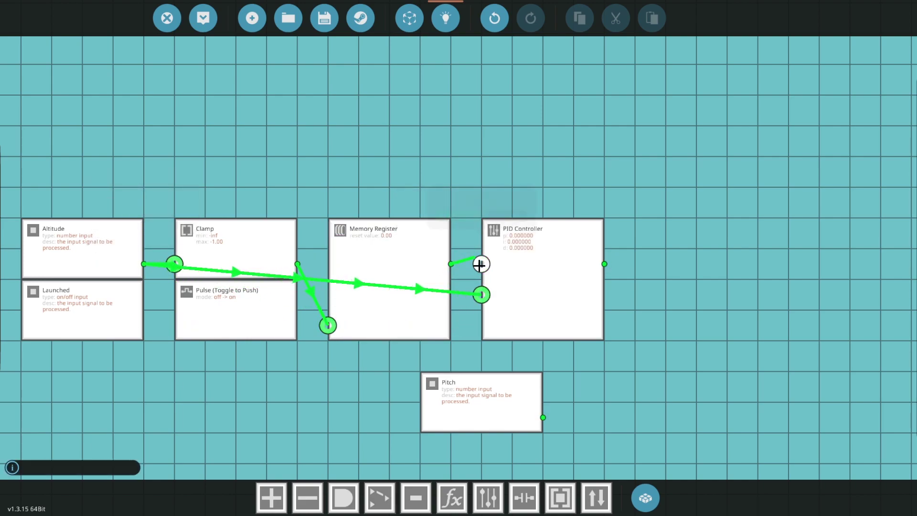
# - Set the PID Controller's Proportional Gain and Derivative Gain both to 0.5
pyautogui.click(521, 230)
pyautogui.click(161, 95)
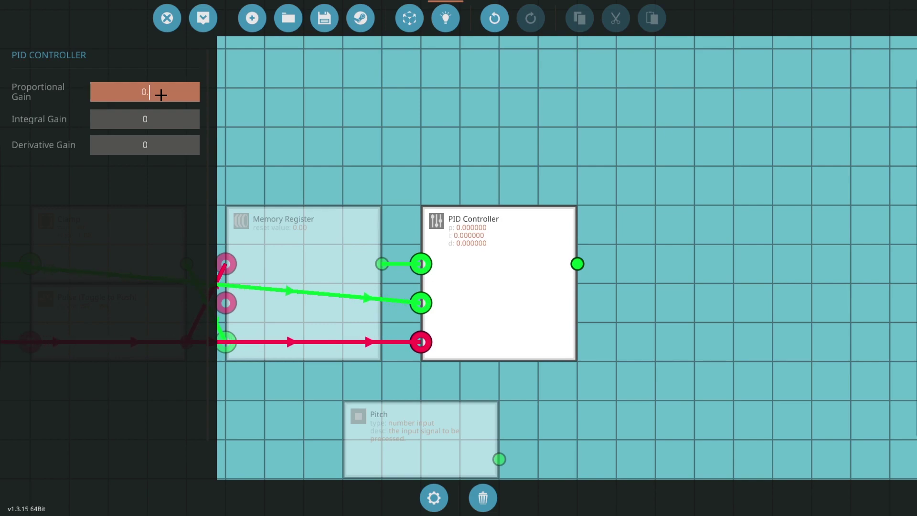
pyautogui.click(172, 149)
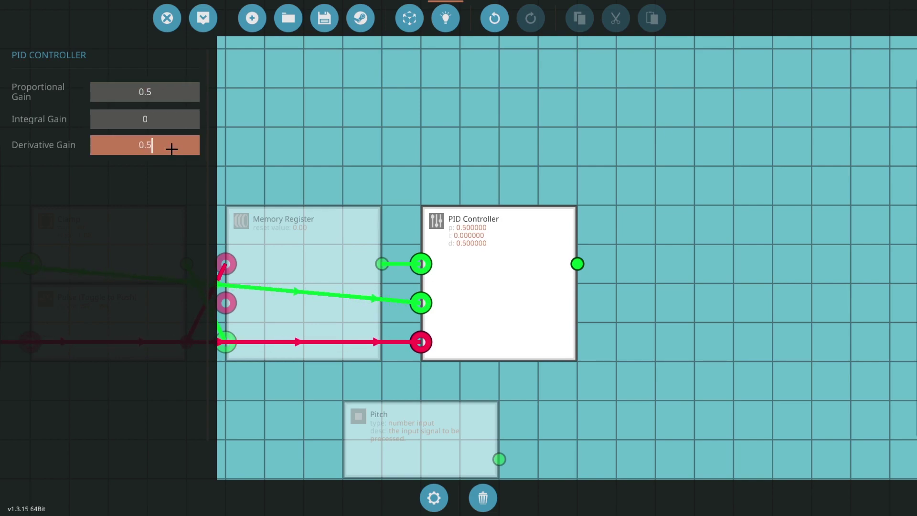
pyautogui.write('.5')
pyautogui.click(393, 84)
# - Place an f(x) gate beside the PID Controller, link the controller's output to it and set its expression to "(clamp(x,-1,1)*0.15)"
pyautogui.rightClick(405, 213)
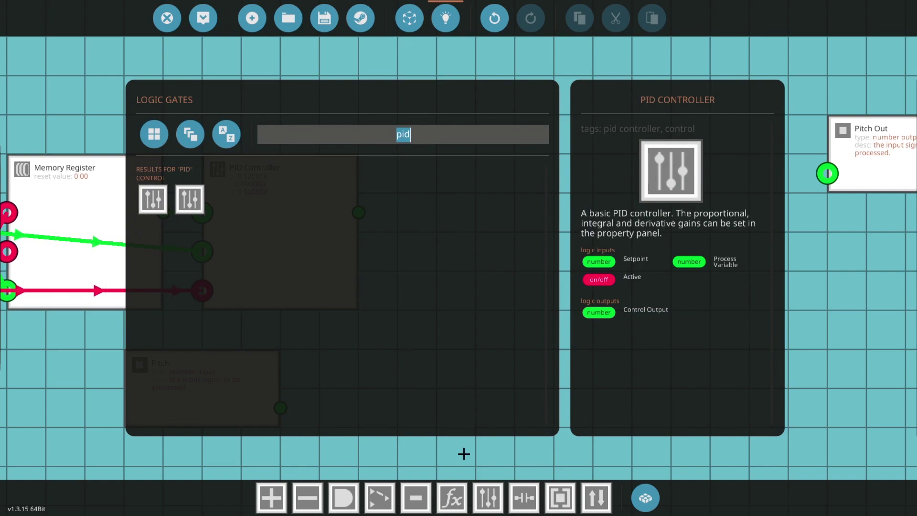
pyautogui.click(446, 496)
pyautogui.click(226, 199)
pyautogui.click(411, 215)
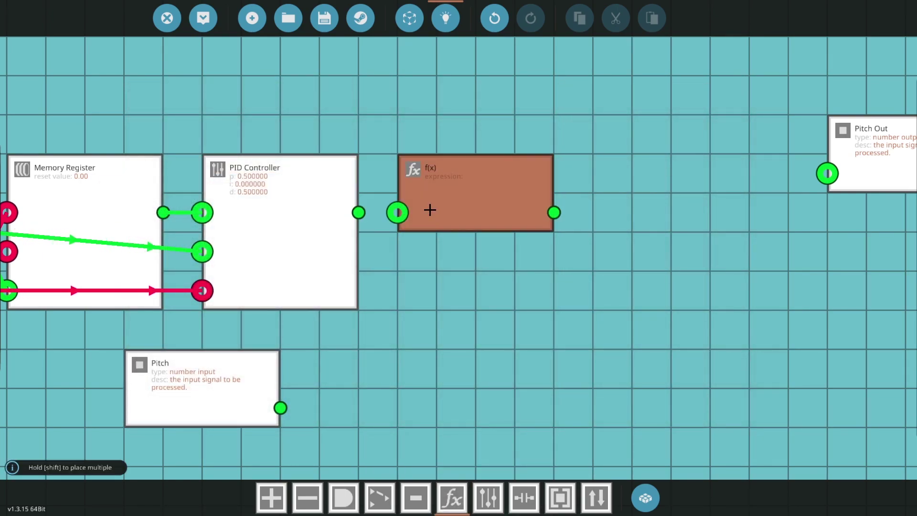
pyautogui.click(439, 188)
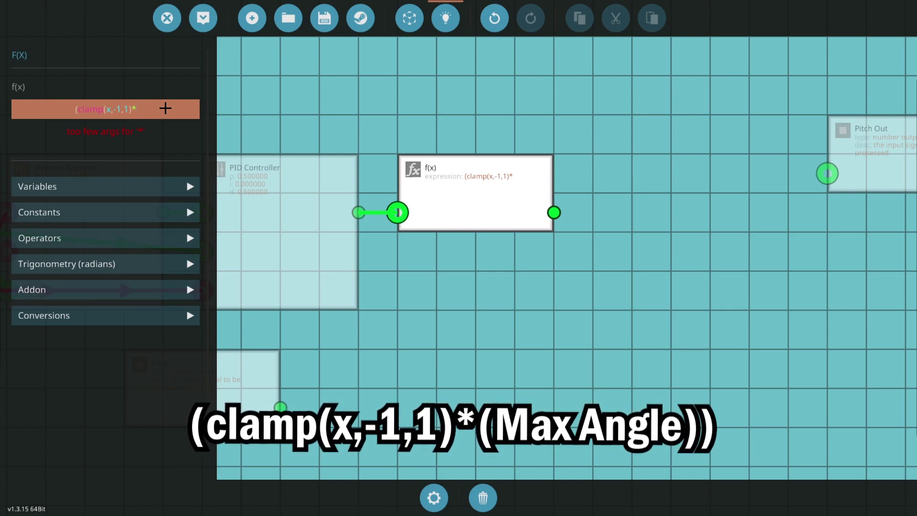
pyautogui.write('(')
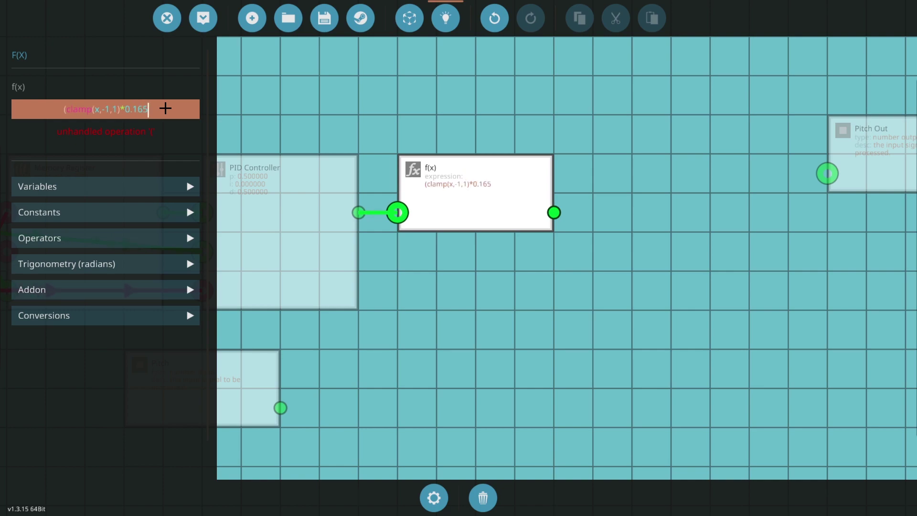
pyautogui.write(')')
# - Move Pitch beneath f(x), place a second PID Controller beside them, and link f(x) and Pitch to its number inputs and Launched to Active
pyautogui.moveTo(228, 371); pyautogui.dragTo(450, 279)
pyautogui.rightClick(530, 312)
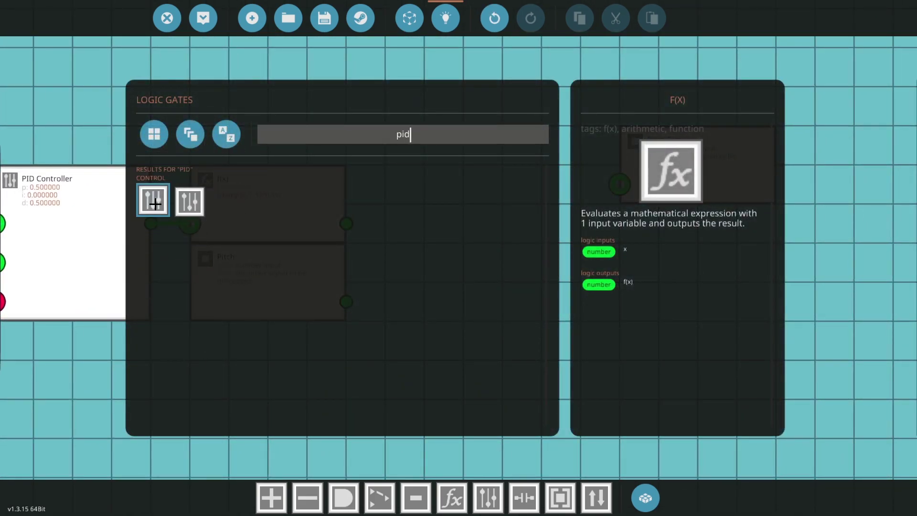
pyautogui.click(153, 199)
pyautogui.moveTo(346, 223); pyautogui.dragTo(378, 222)
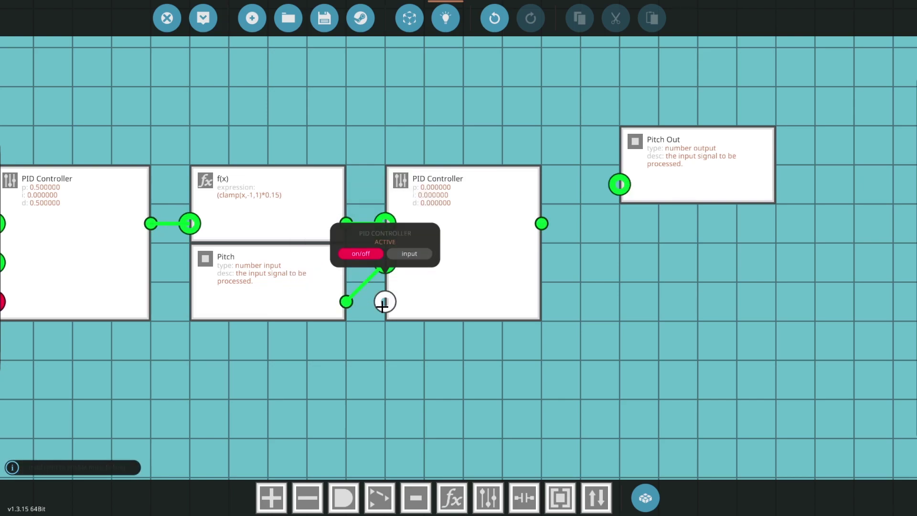
pyautogui.moveTo(238, 367); pyautogui.dragTo(372, 273)
pyautogui.scroll(-5, 528, 311)
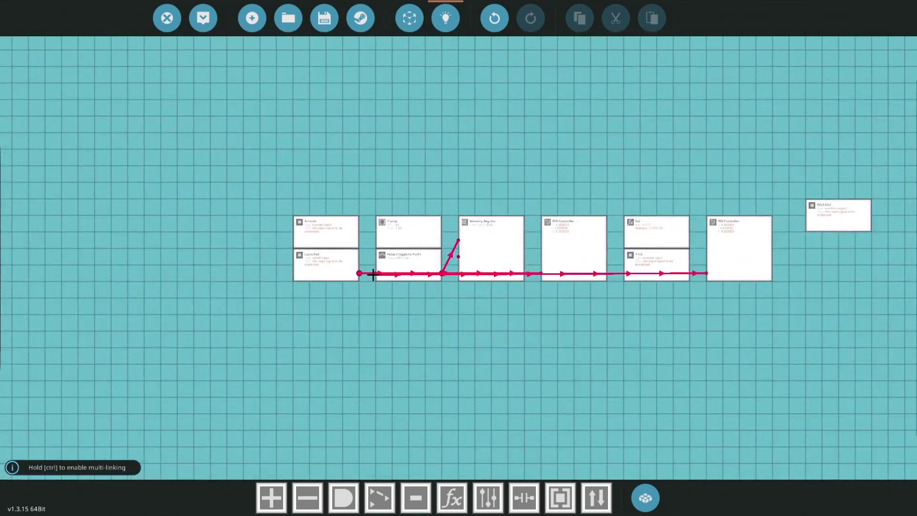
# - Align Pitch Out with the second PID Controller's output and set that controller's Proportional and Derivative Gain to 0.7
pyautogui.moveTo(563, 362); pyautogui.dragTo(368, 368)
pyautogui.scroll(5, 380, 311)
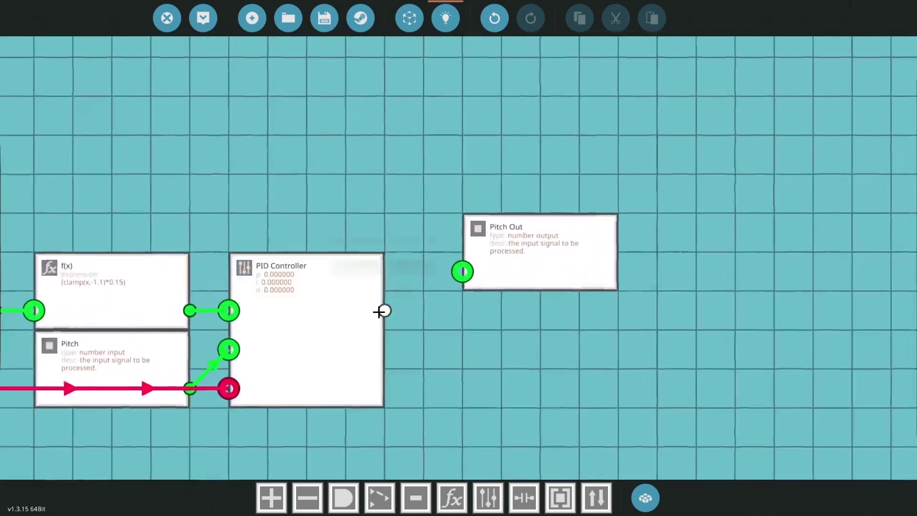
pyautogui.moveTo(624, 307); pyautogui.dragTo(647, 305)
pyautogui.click(317, 309)
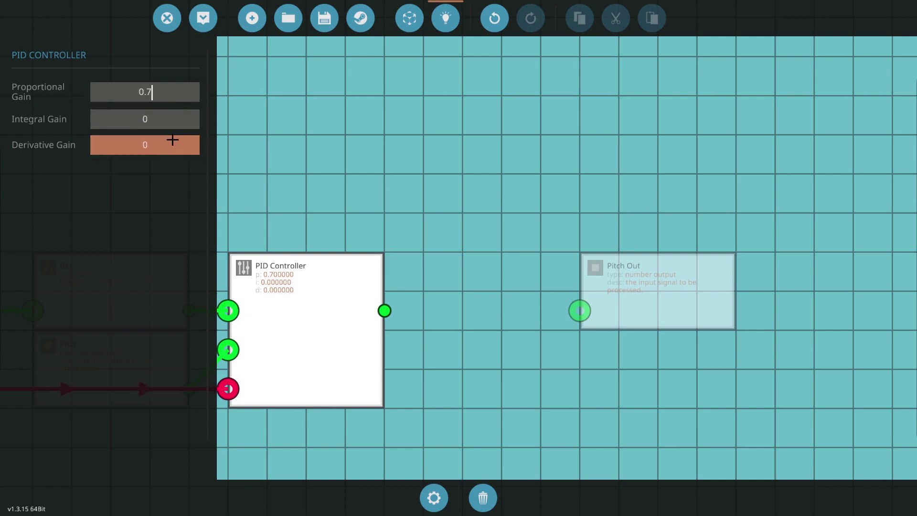
pyautogui.click(477, 251)
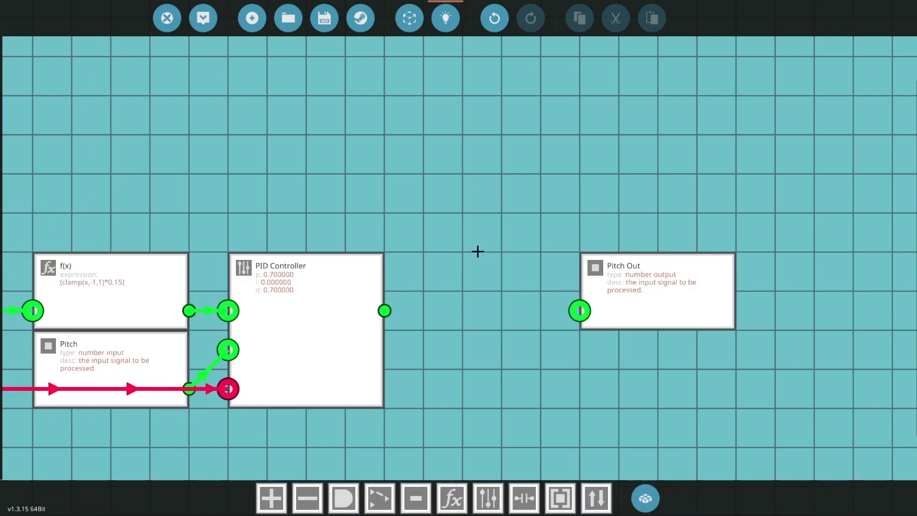
# - Link an f(x) gate with expression "-x" between the second PID Controller and Pitch Out, and return to the vehicle
pyautogui.click(456, 492)
pyautogui.click(449, 309)
pyautogui.moveTo(626, 311); pyautogui.dragTo(665, 311)
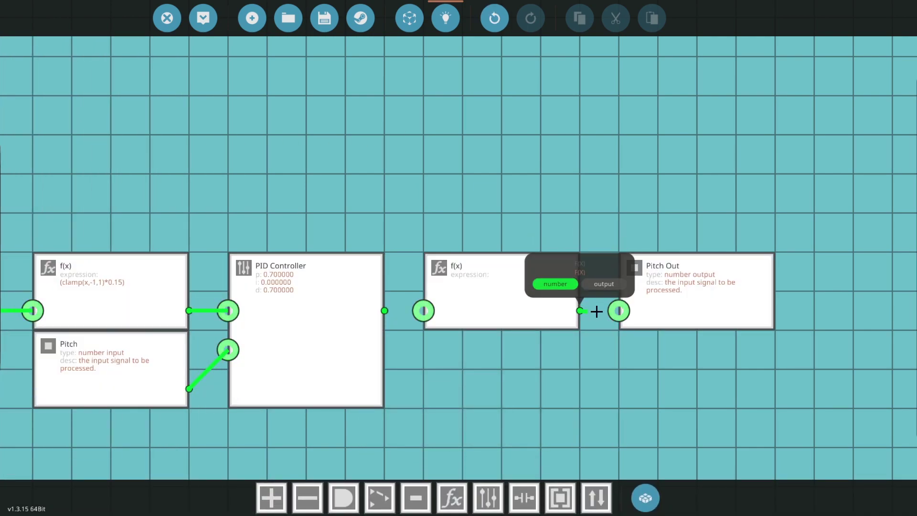
pyautogui.click(494, 294)
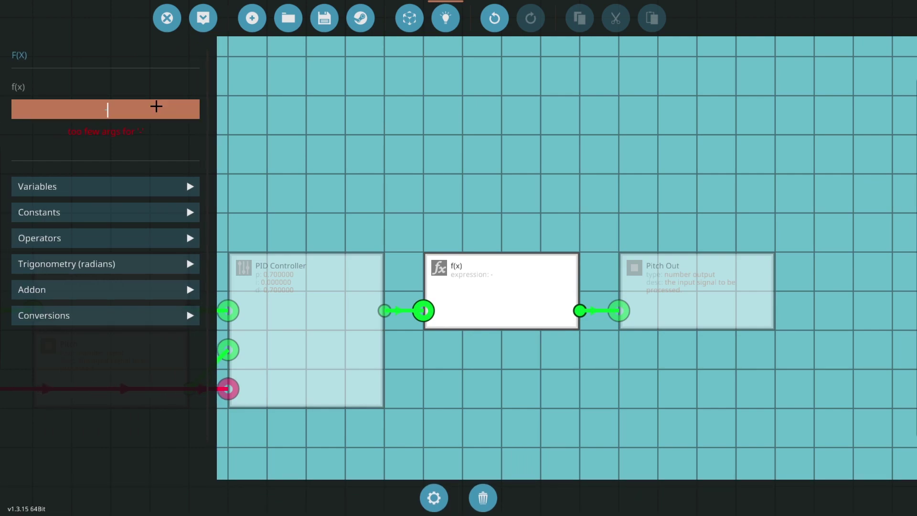
pyautogui.click(315, 113)
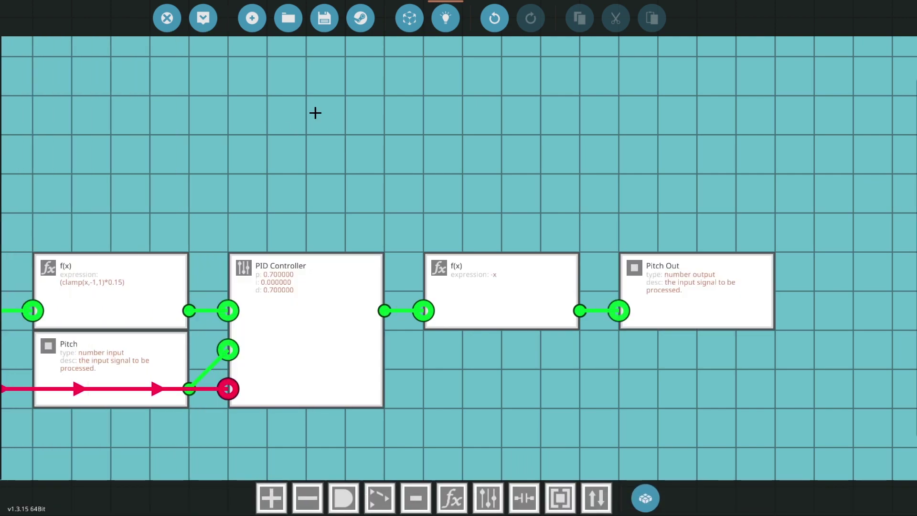
pyautogui.click(204, 18)
pyautogui.click(549, 354)
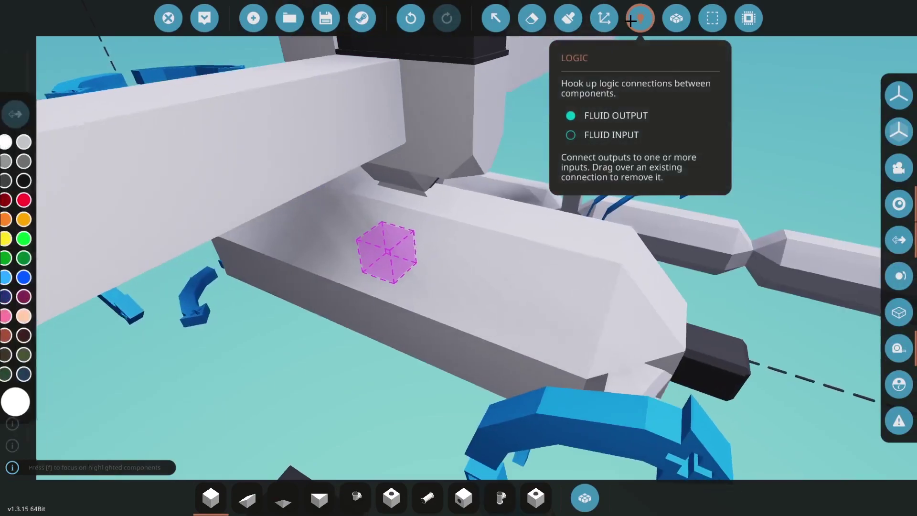
# - Link the launch on/off signal to Torpedo Control's on/off input and its Pitch Out to the horizontal tail fins
pyautogui.click(630, 21)
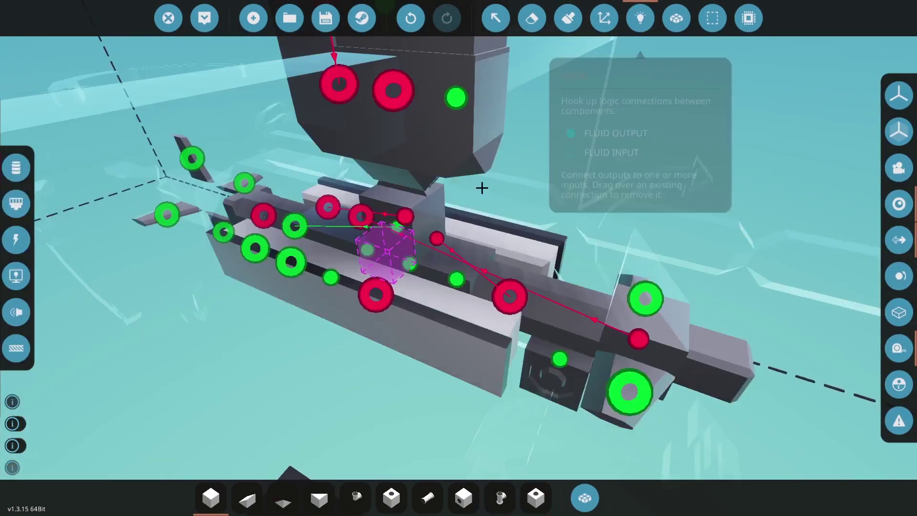
pyautogui.click(405, 215)
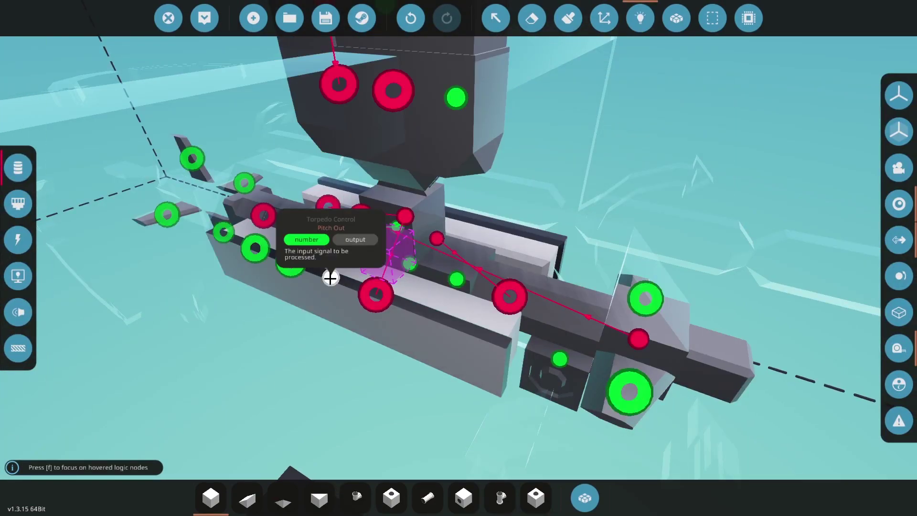
pyautogui.click(169, 211)
pyautogui.click(290, 261)
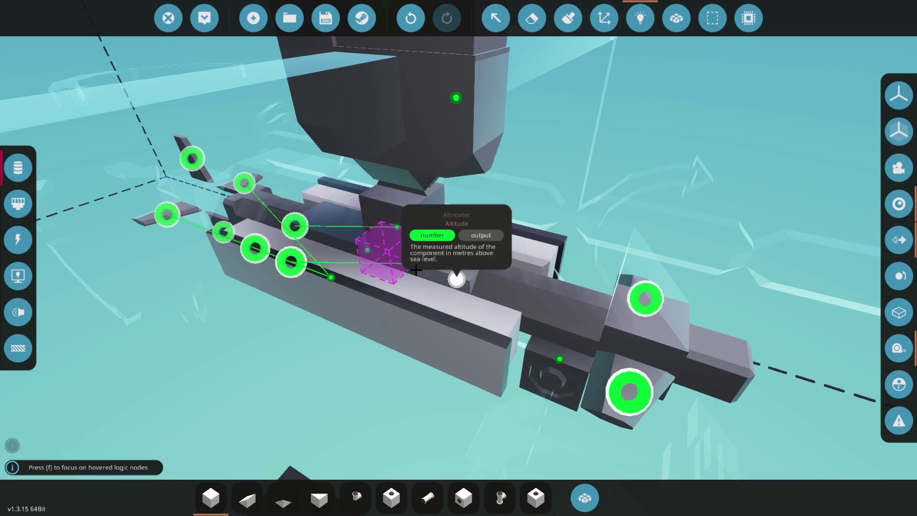
# - Link the Altimeter's Altitude to Torpedo Control's number input and hook up the tilt sensor's output
pyautogui.click(257, 246)
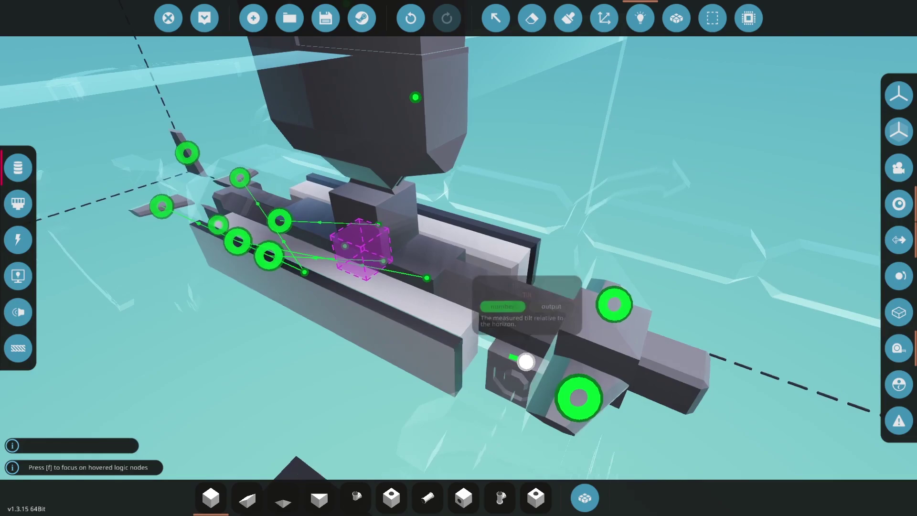
pyautogui.click(497, 368)
pyautogui.moveTo(517, 362); pyautogui.dragTo(62, 262)
# - Wire the torpedo's electric nodes, connecting the Small Electric Motor and the neighbouring components to the battery supply
pyautogui.click(18, 203)
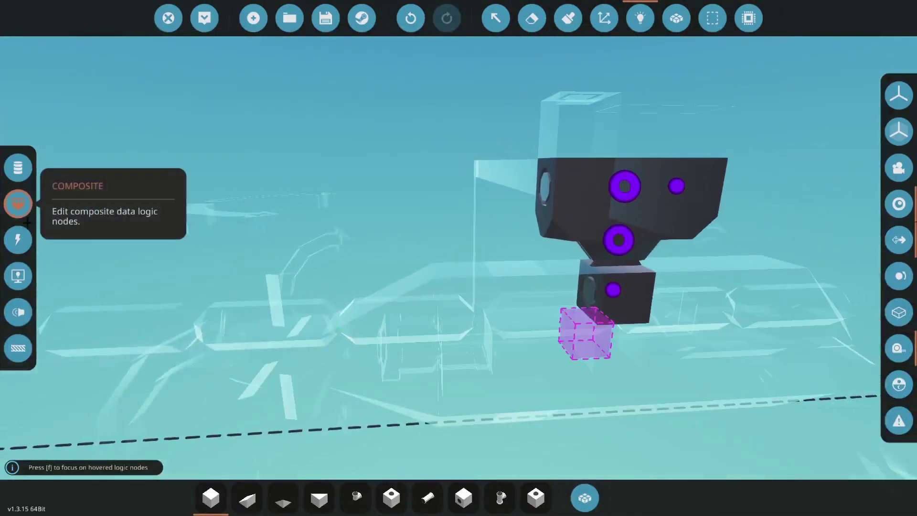
pyautogui.click(18, 239)
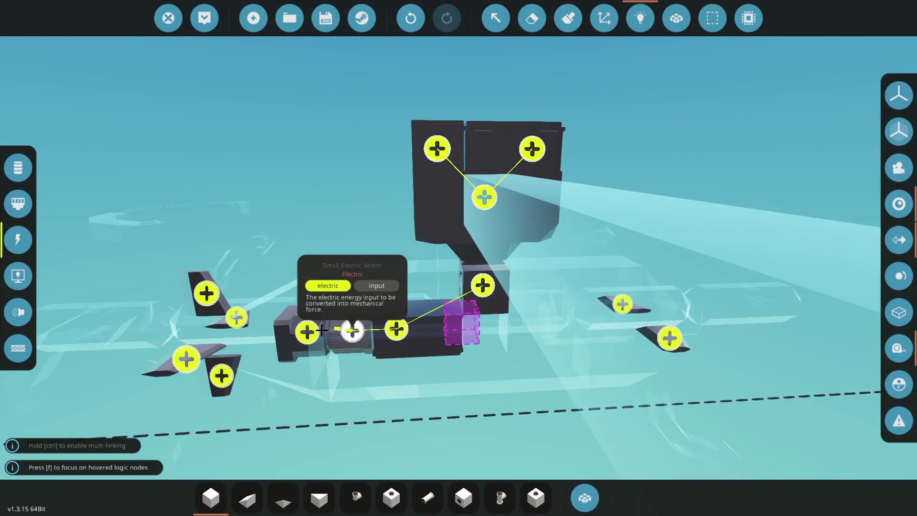
pyautogui.moveTo(264, 343); pyautogui.dragTo(549, 342)
pyautogui.click(568, 19)
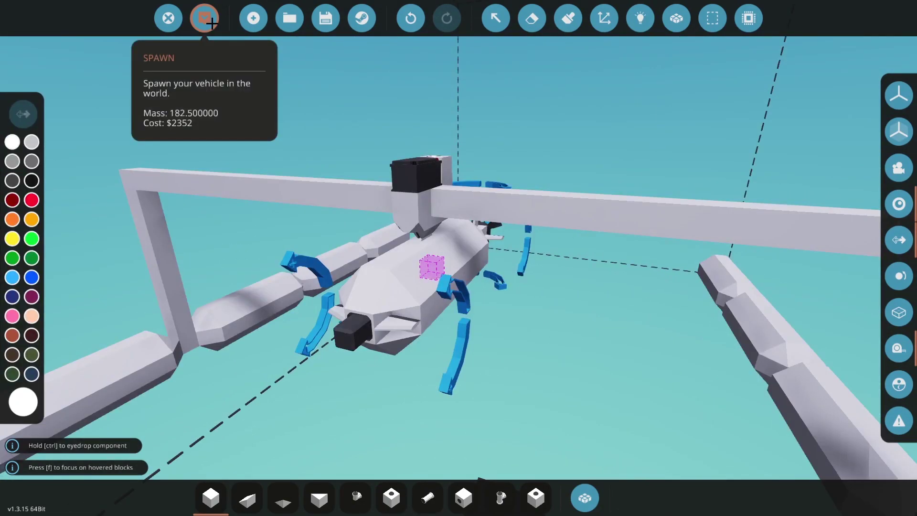
# - Spawn the vehicle in the world and go from the dock to its floats in the water
pyautogui.click(204, 18)
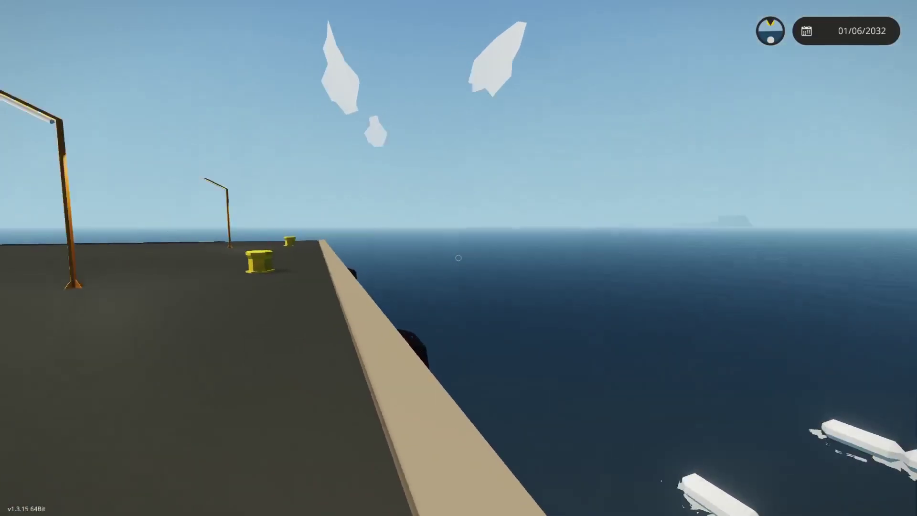
pyautogui.press('w')
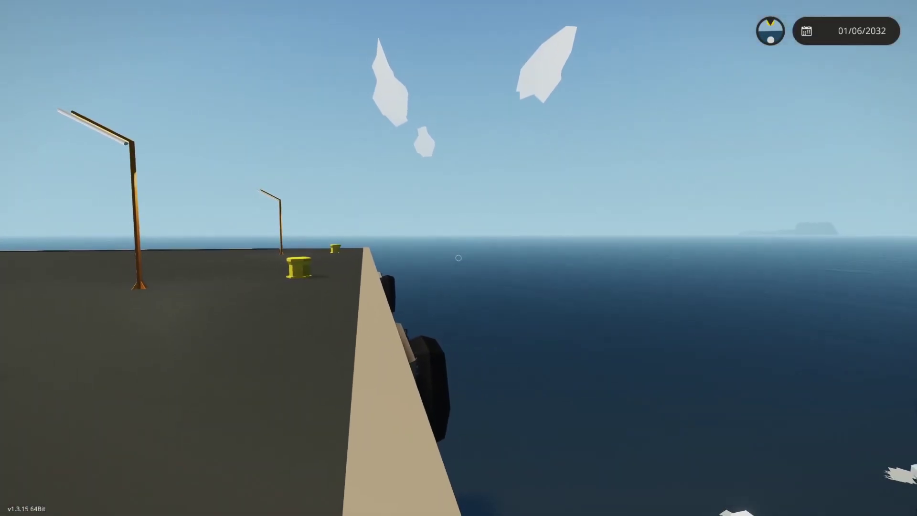
pyautogui.press('c')
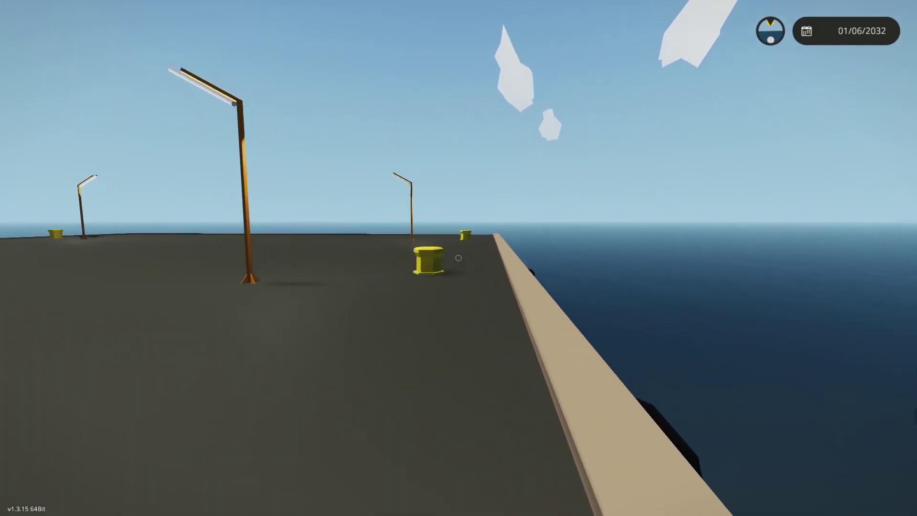
pyautogui.press('c')
pyautogui.press('w')
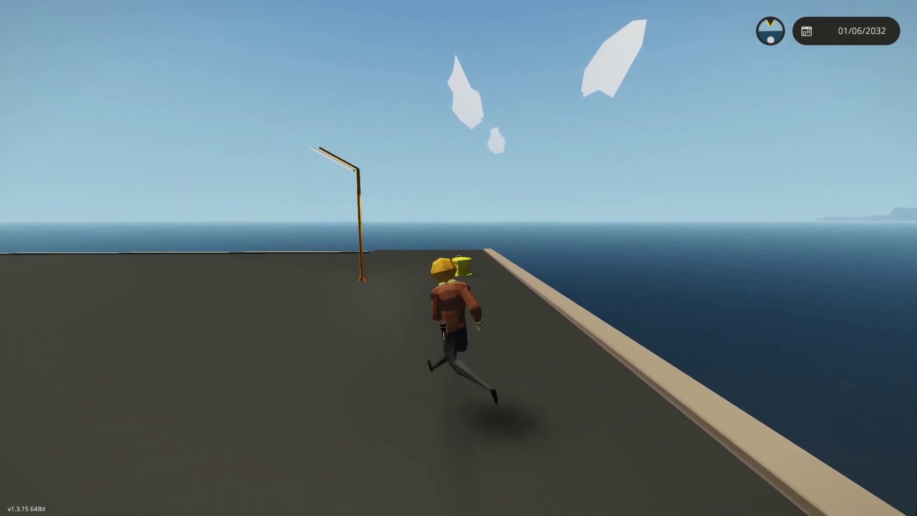
pyautogui.press('c')
pyautogui.press('w')
pyautogui.press('c')
pyautogui.press('c')
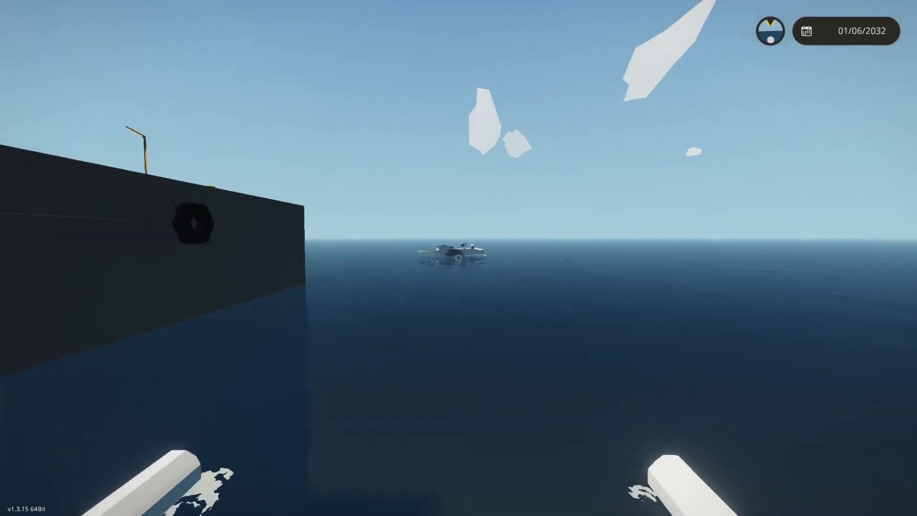
# - Examine the distant target ship through the binoculars
pyautogui.press('2')
pyautogui.press('3')
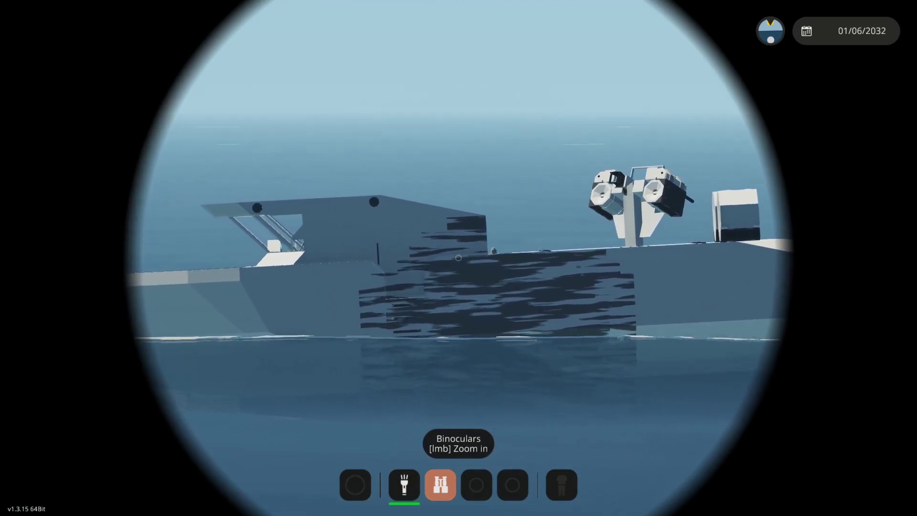
pyautogui.press('3')
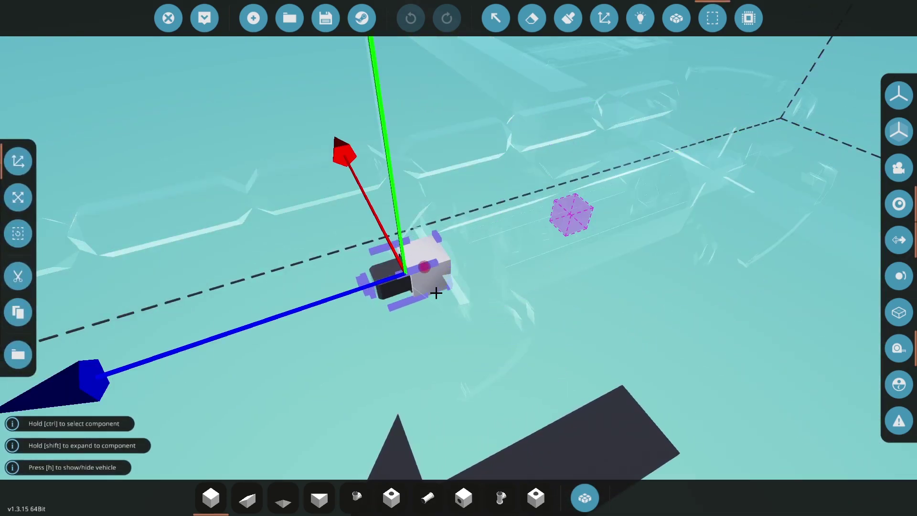
# - Lift the whole torpedo out of the float frame with the selection grid and save it as a new example torpedo subassembly
pyautogui.moveTo(436, 292); pyautogui.dragTo(438, 287)
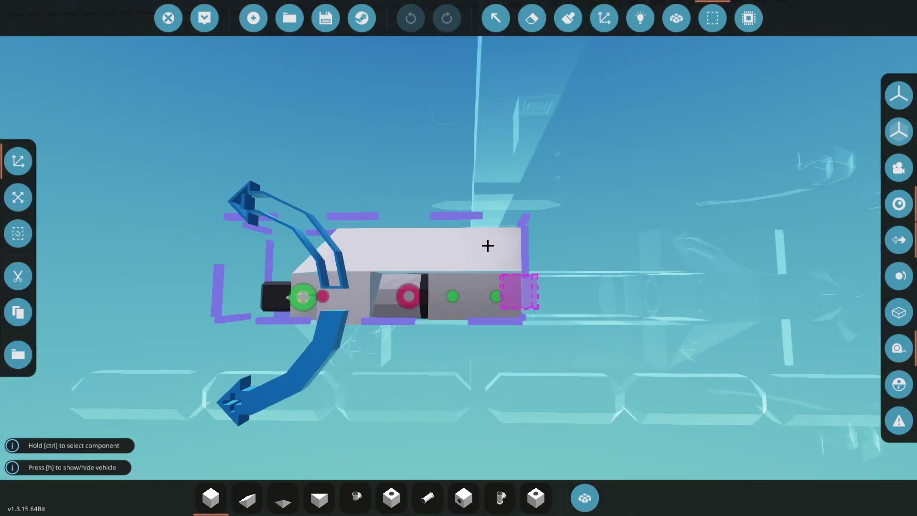
pyautogui.moveTo(488, 246); pyautogui.dragTo(526, 201)
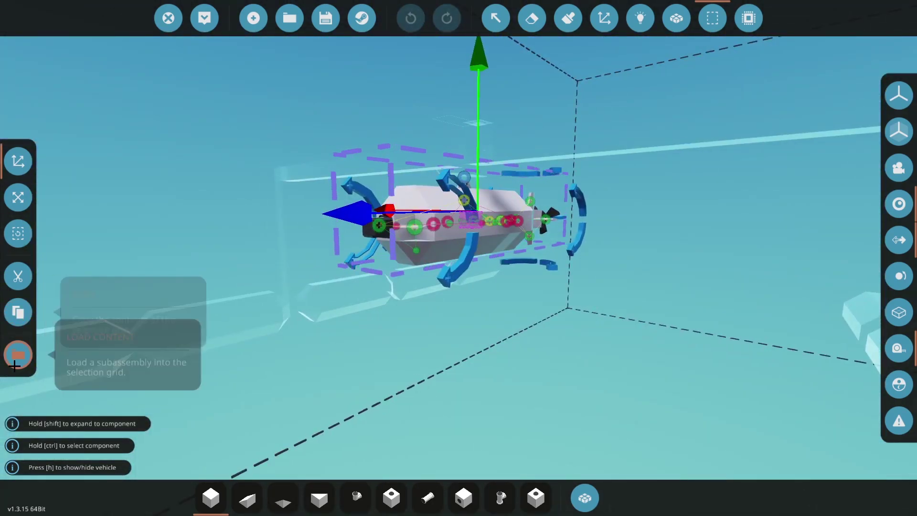
pyautogui.click(19, 282)
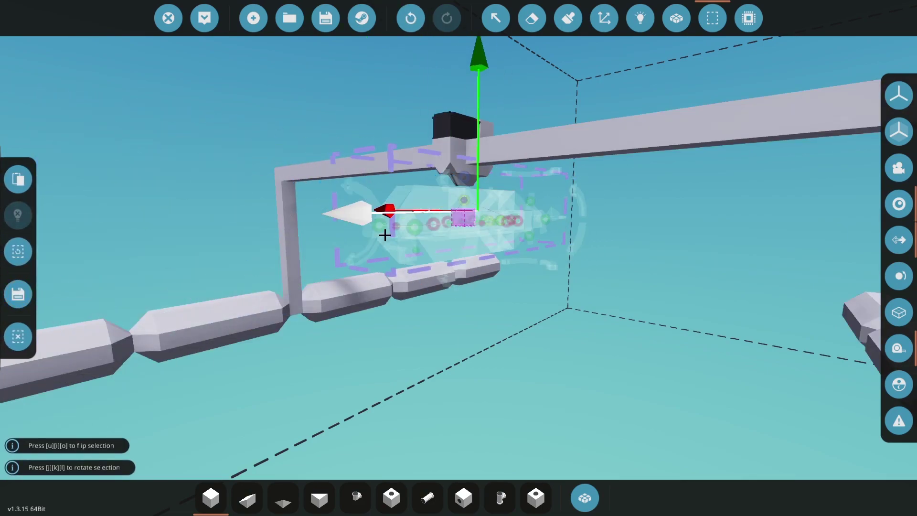
pyautogui.click(18, 294)
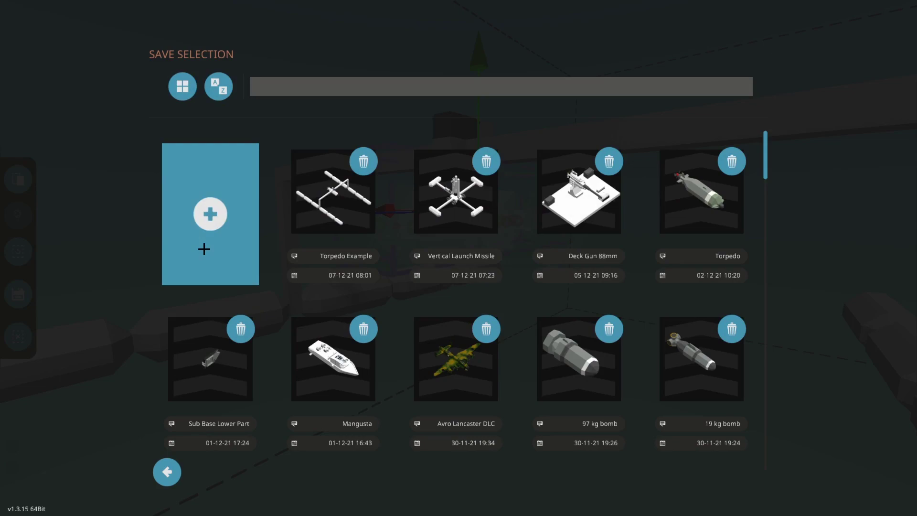
pyautogui.click(204, 248)
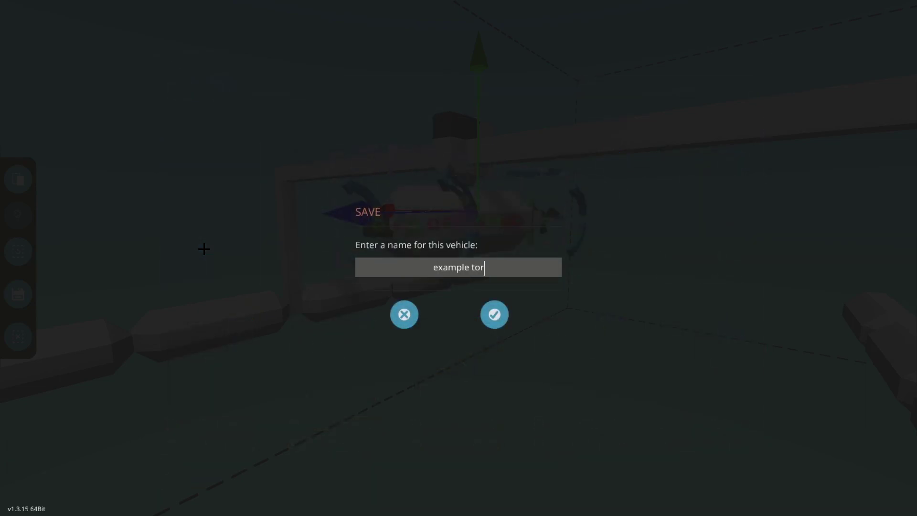
pyautogui.press('Return')
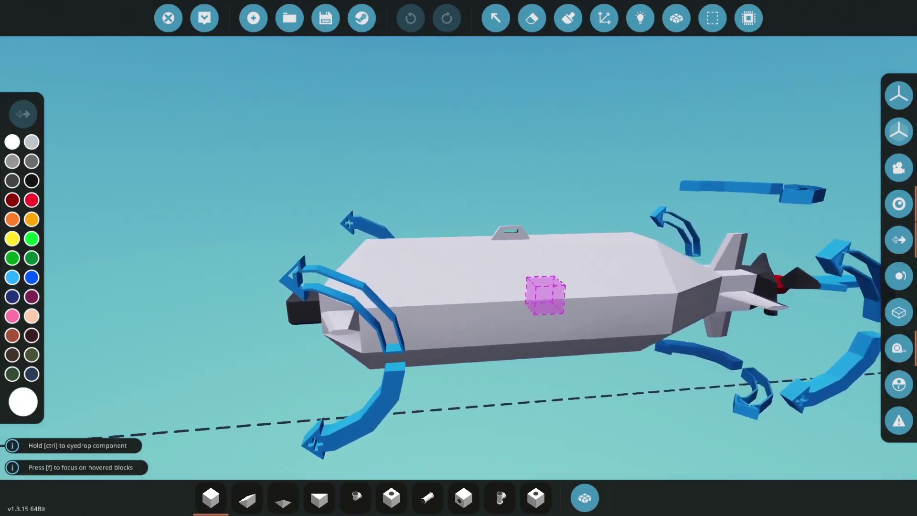
# - Open the Ordinance options of the hardpoint connector attachment on top of the torpedo
pyautogui.scroll(-3, 482, 215)
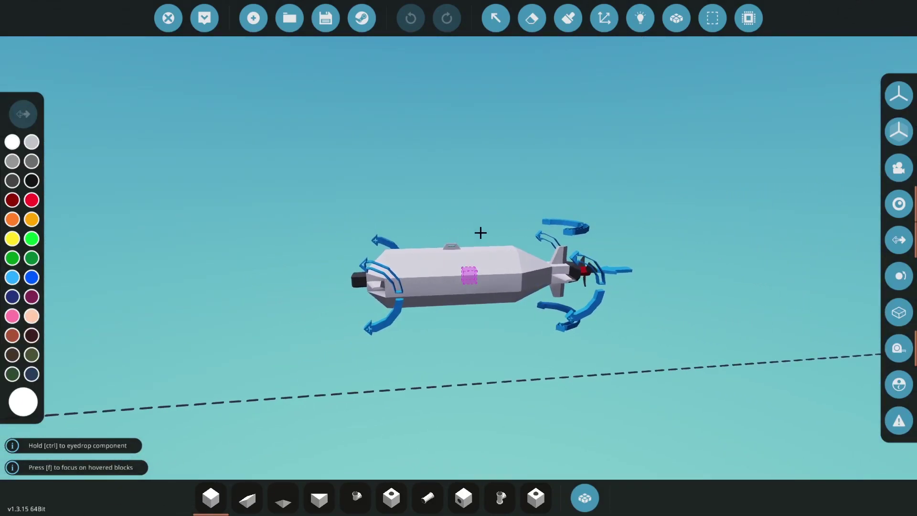
pyautogui.press('1')
pyautogui.click(461, 259)
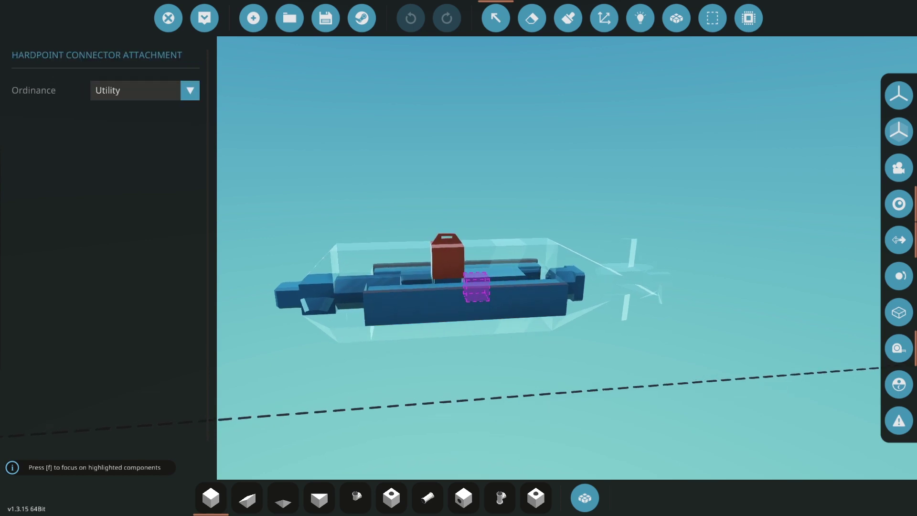
pyautogui.click(154, 88)
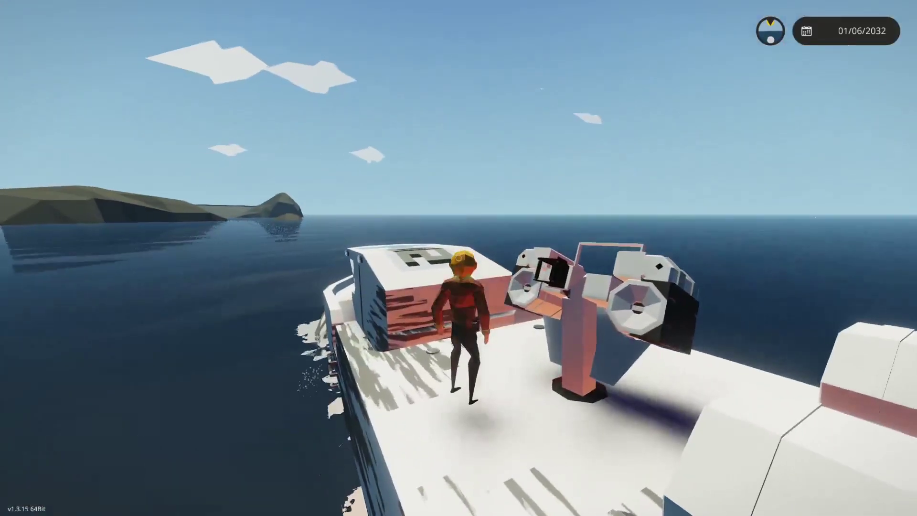
# - Walk along the target ship's roof and view the floating torpedo launcher near the dock through the binoculars
pyautogui.press('w')
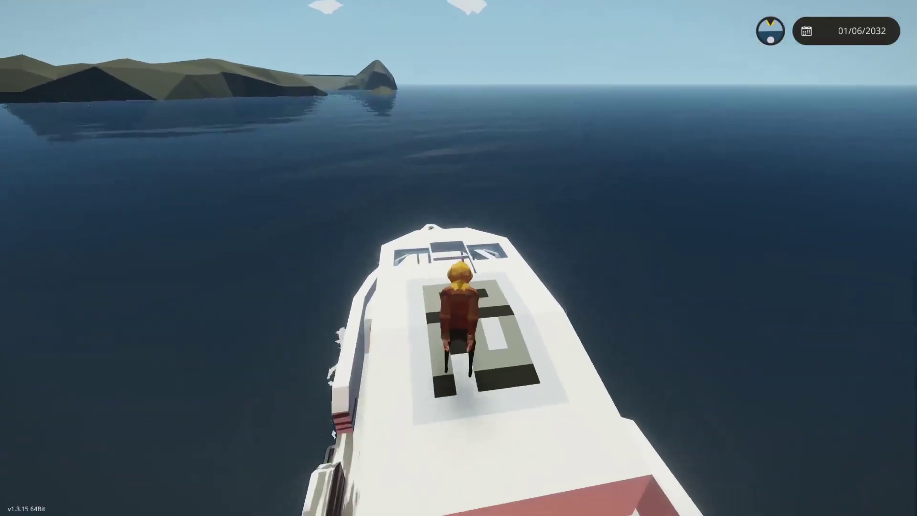
pyautogui.press('w')
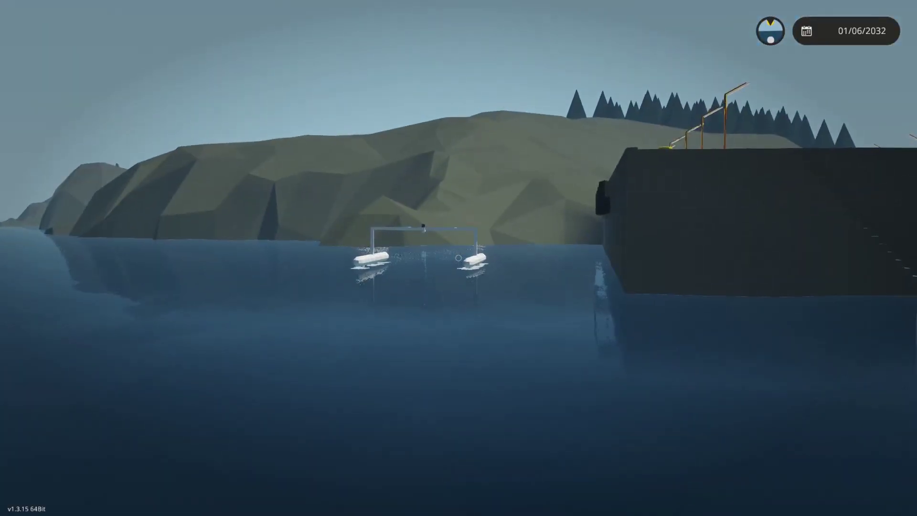
pyautogui.press('3')
pyautogui.rightClick(458, 258)
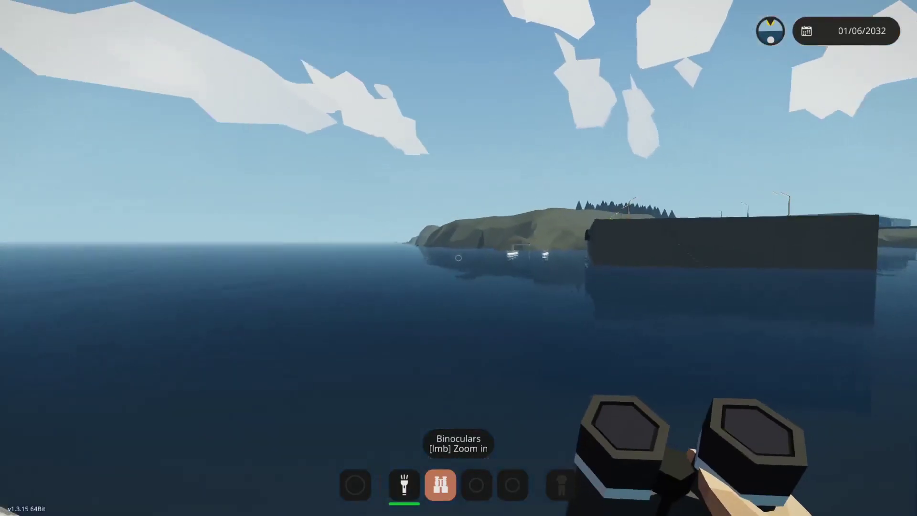
pyautogui.press('3')
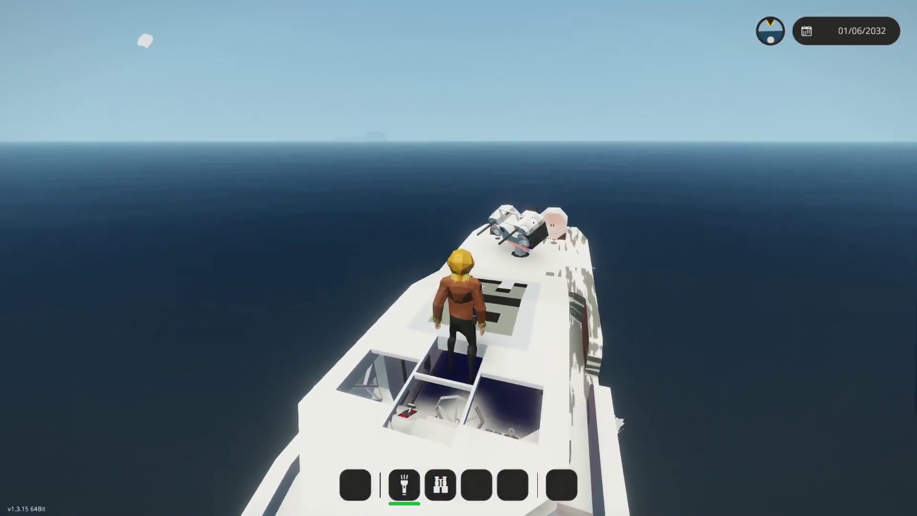